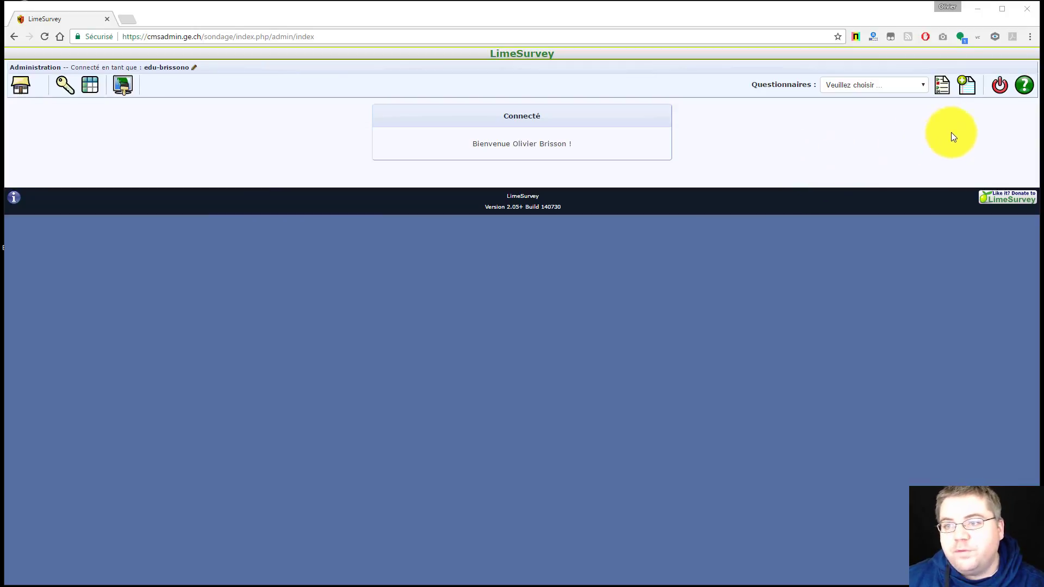
Open the new-survey form with the 'Créer, importer ou copier un questionnaire' icon
left_click(967, 86)
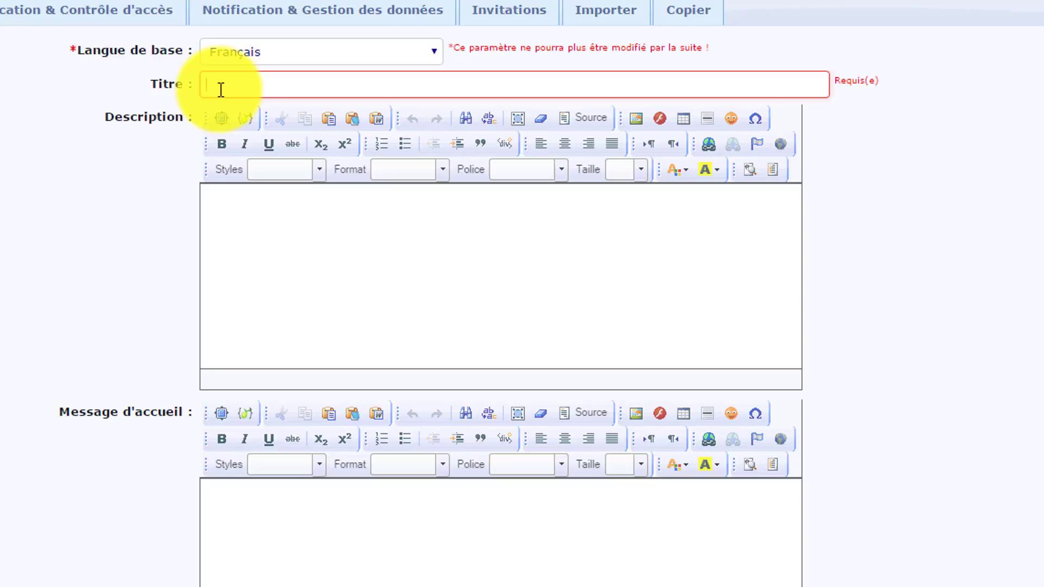
Enter 'Soirée Resto' as the survey title
type("Soirée ")
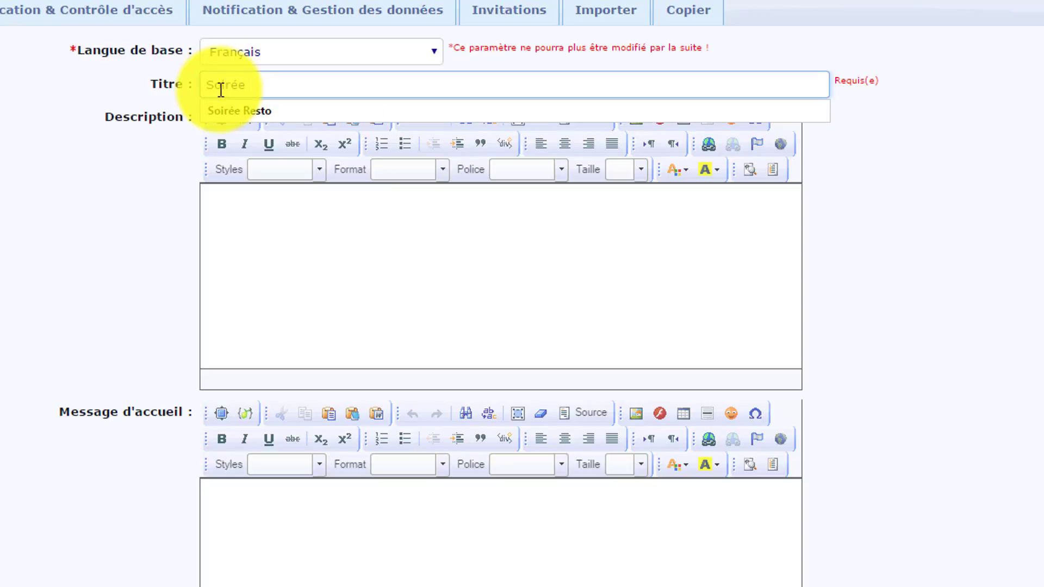
type("Resto")
left_click(261, 217)
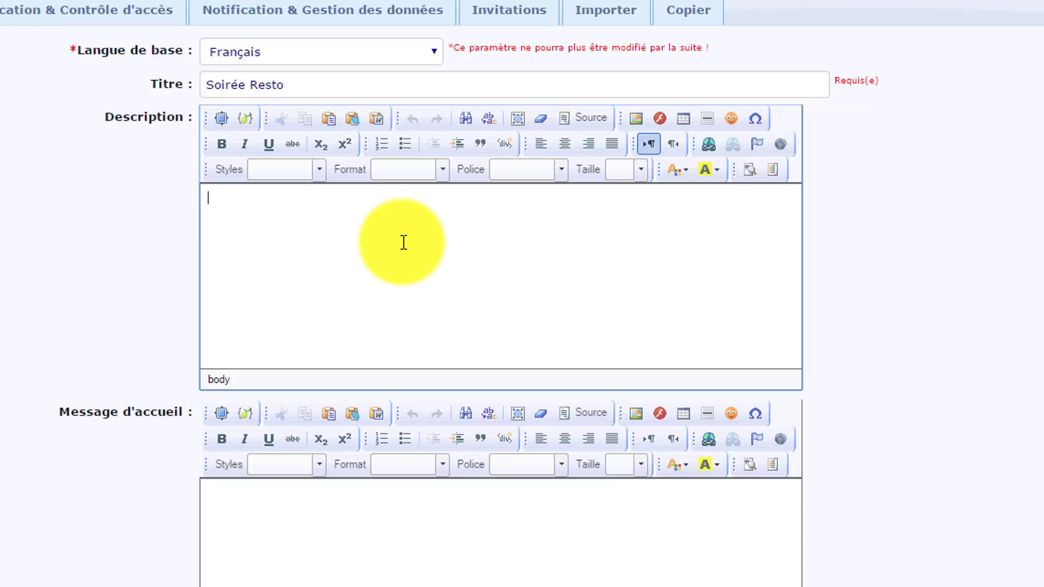
Write the description 'Soirée Resto du groupe d'allemand' and welcome message 'Message d'accueil'
type("Soirée Resto du groupe")
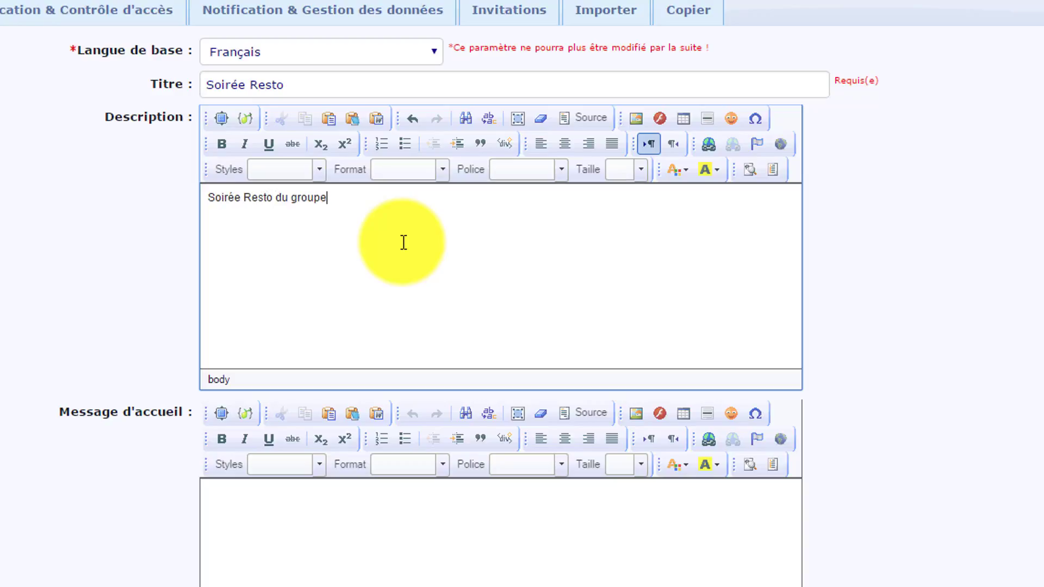
type(" d'allemand")
scroll(1015, 275, "down", 2)
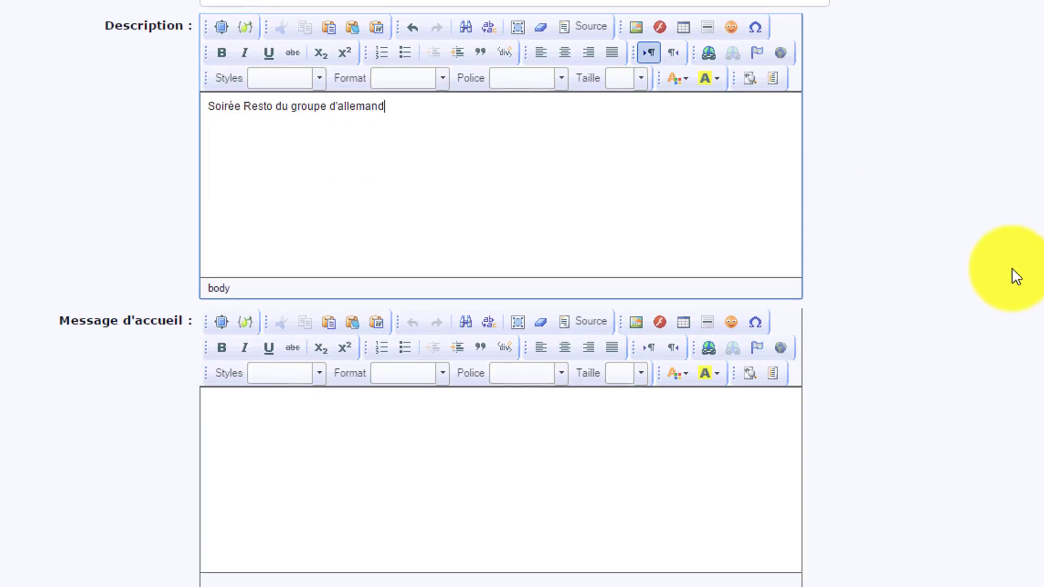
left_click(227, 419)
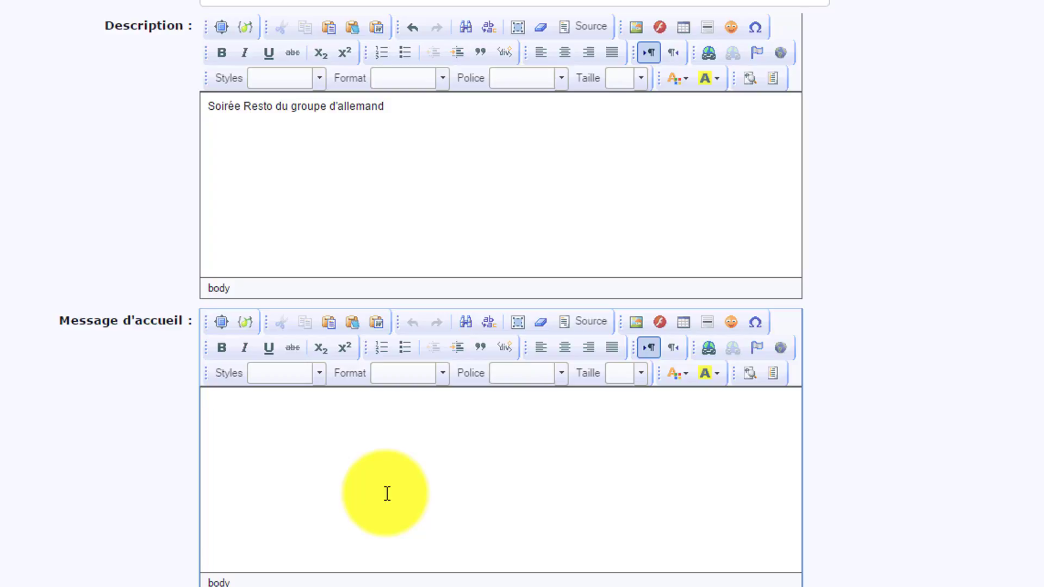
type("Message d'accu")
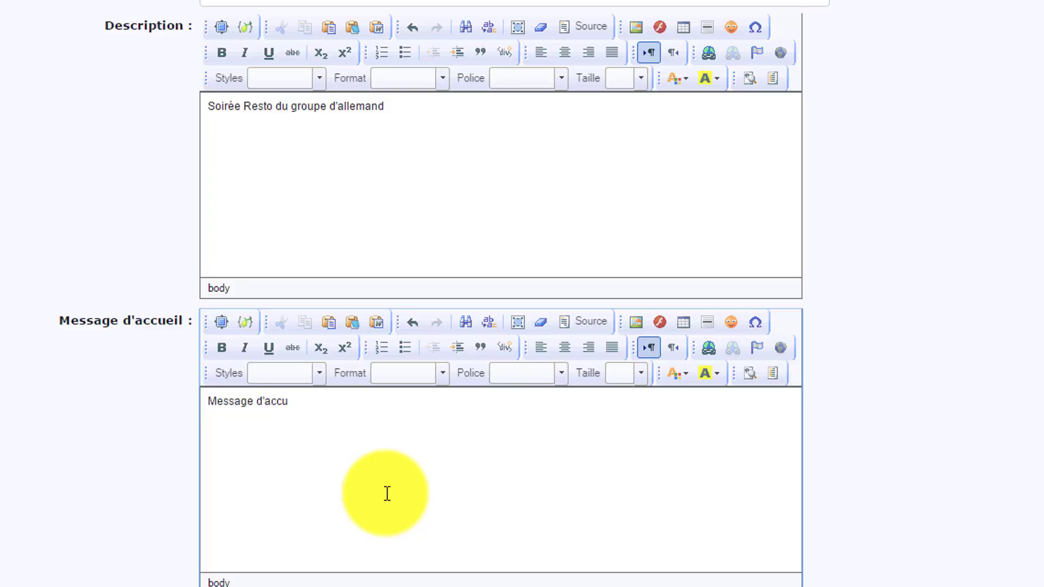
type("eil")
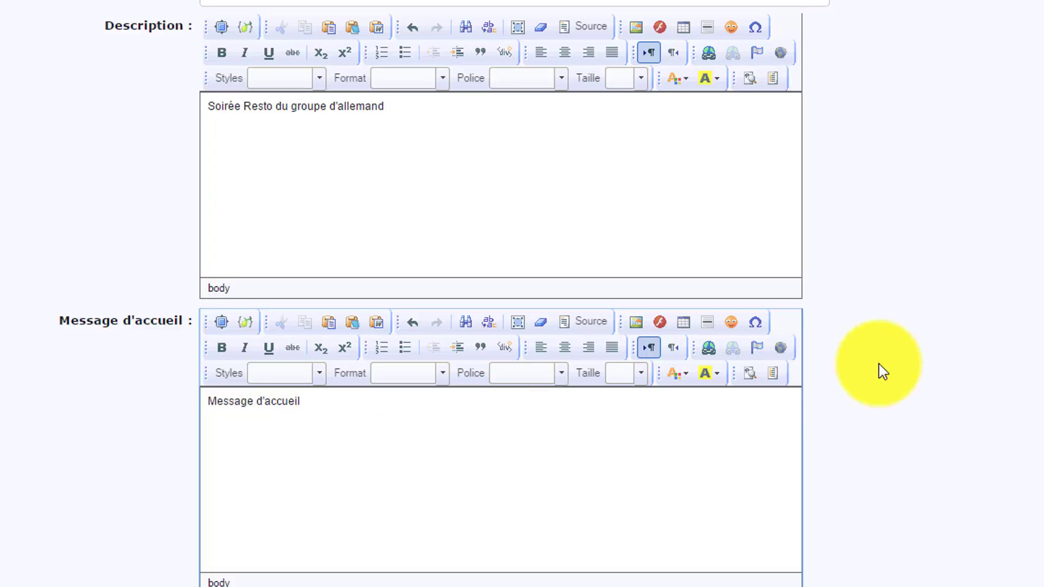
Write the end message 'Message de fin. Un grand merci pour votre participation'
scroll(913, 372, "down", 3)
scroll(913, 372, "down", 3)
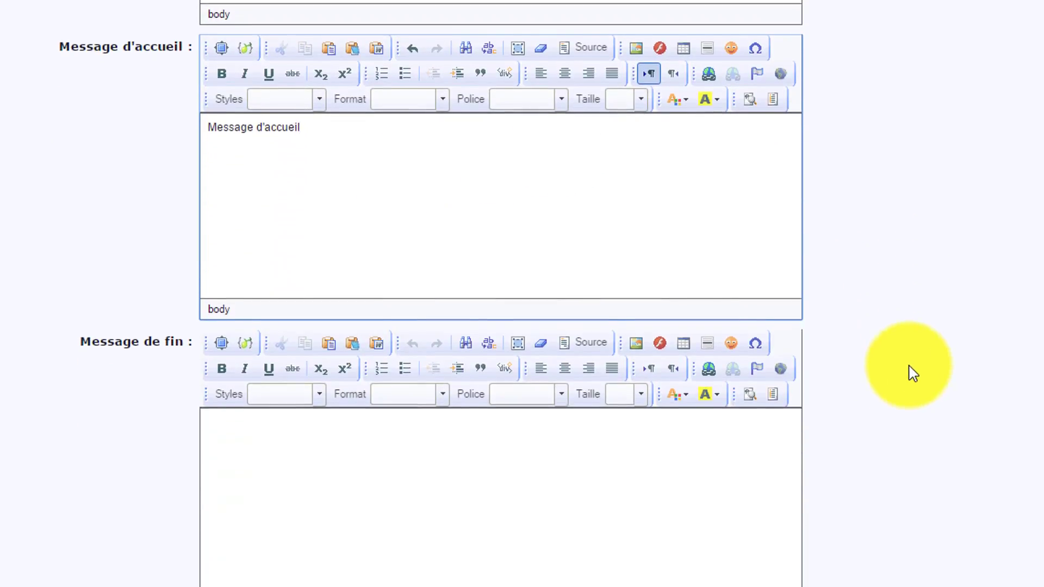
left_click(265, 456)
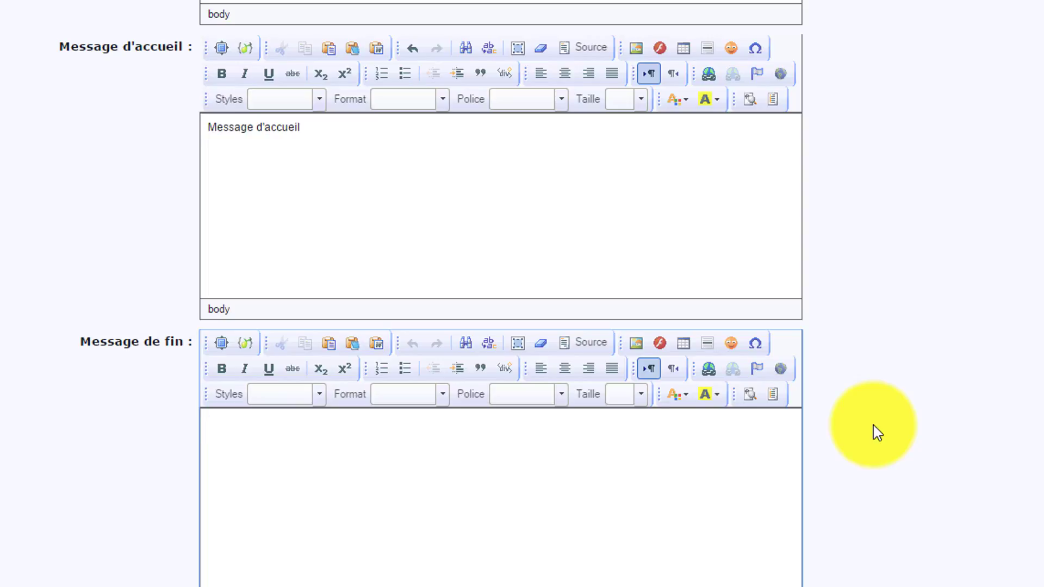
type("Message de fin. ")
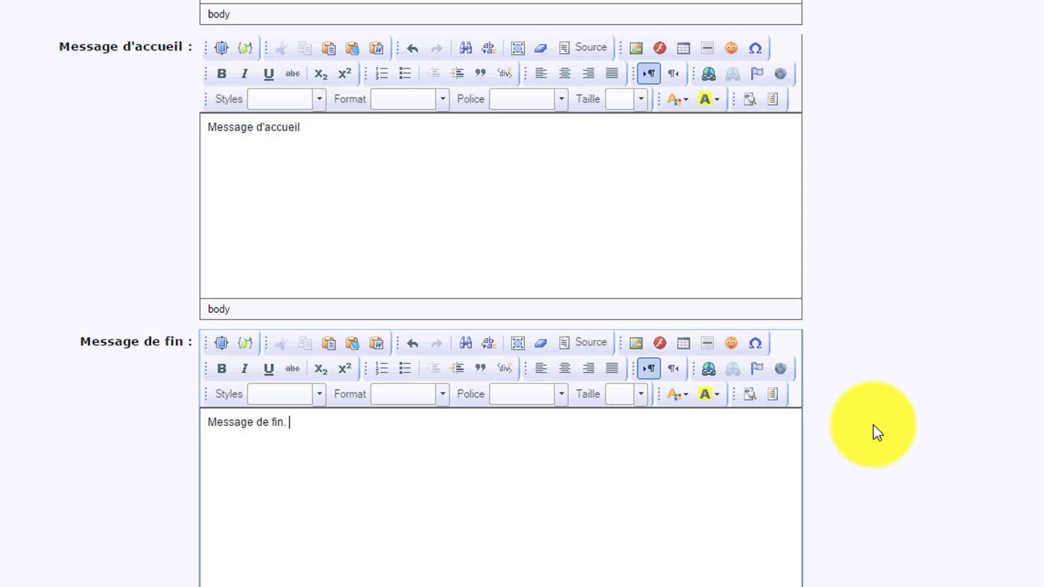
type("Un grand merci p")
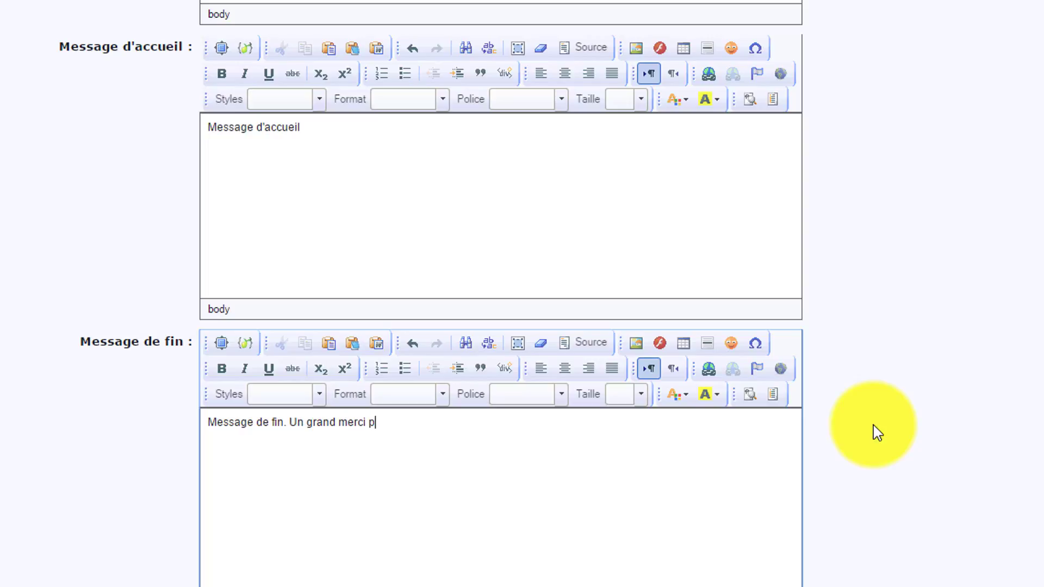
type("our votre participation")
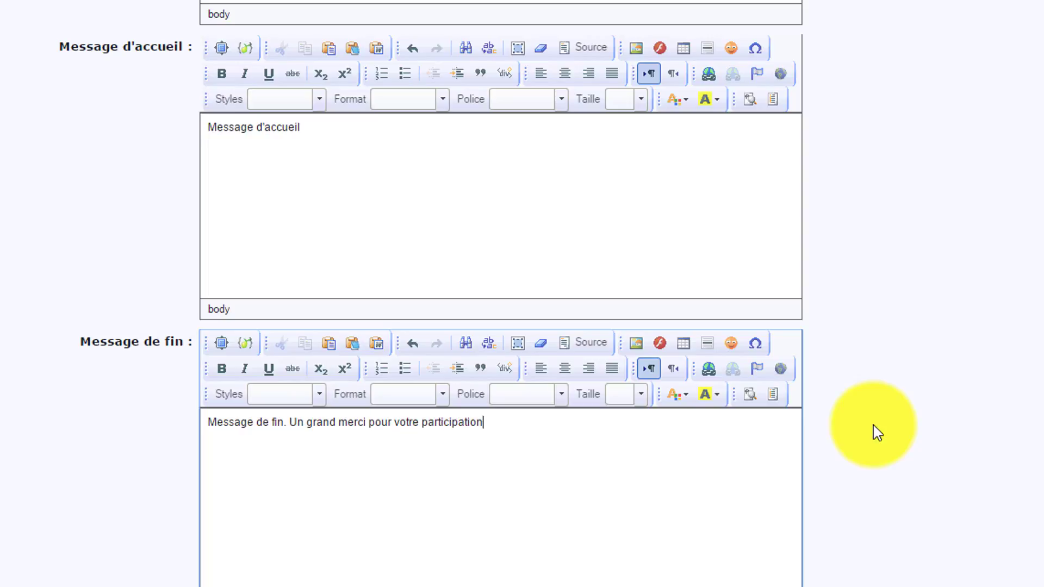
scroll(873, 425, "down", 5)
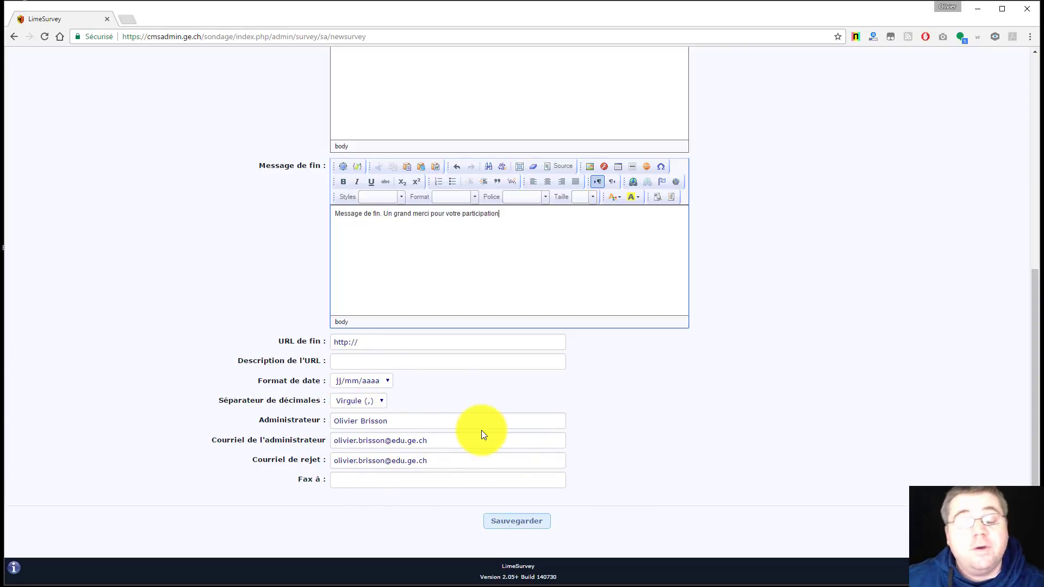
Save the survey, keep French on the public page, and return to the form
left_click(507, 523)
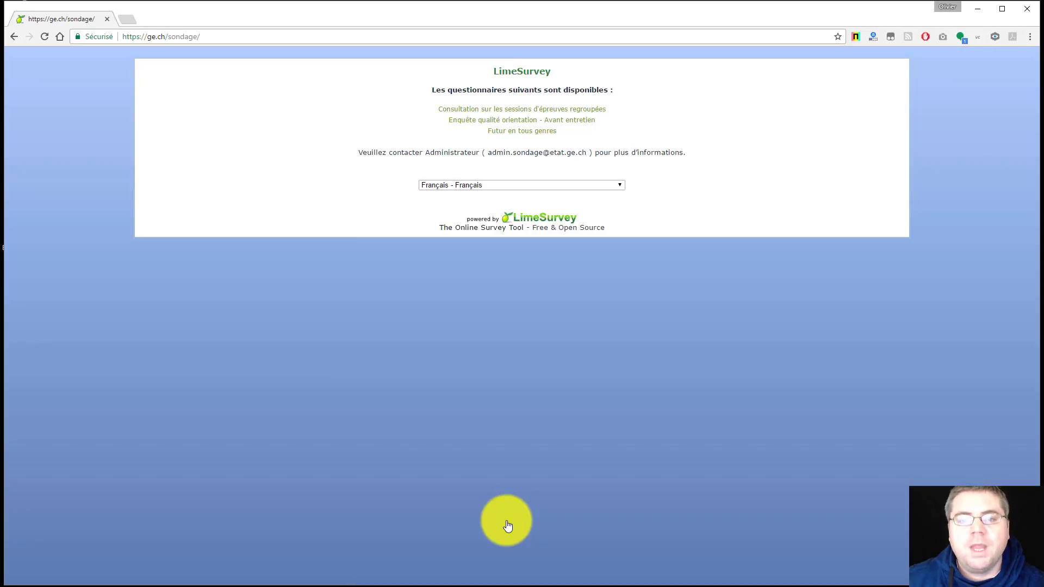
left_click(541, 184)
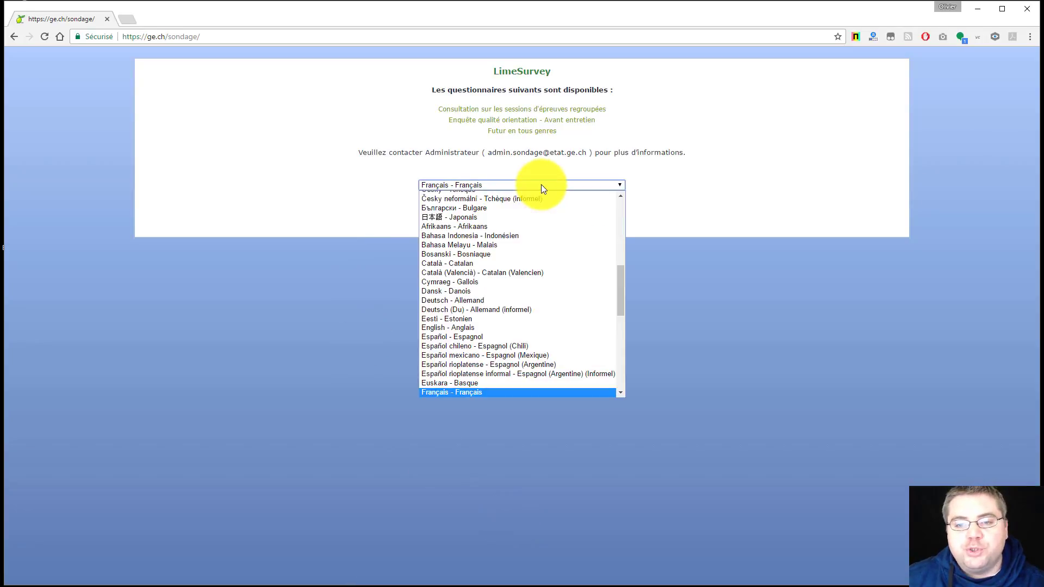
left_click(732, 188)
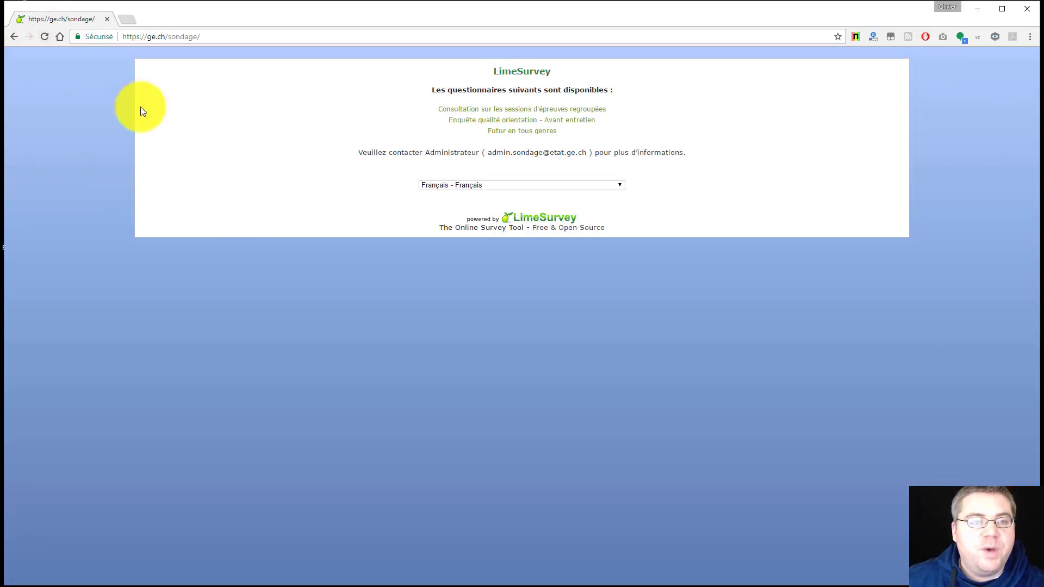
left_click(15, 36)
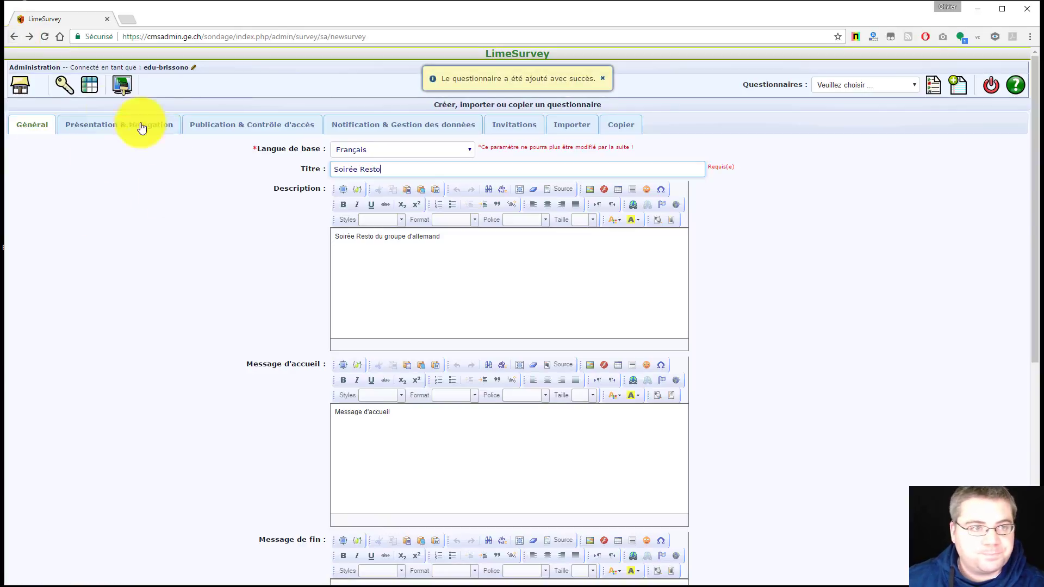
Go to the list of all surveys from the administration home icon
left_click(22, 88)
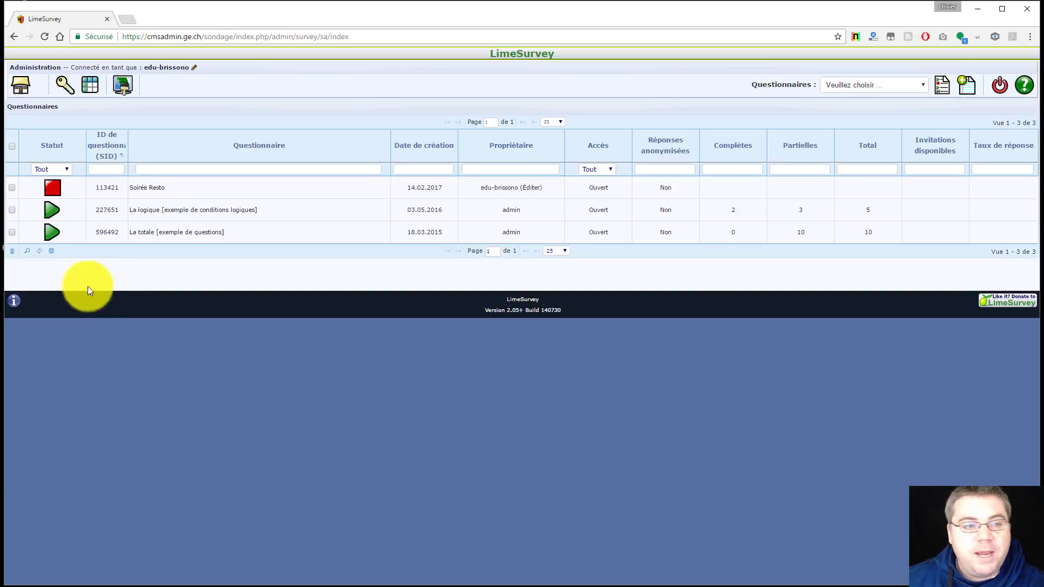
Open the Soirée Resto survey overview and start a new question group
mouse_move(55, 189)
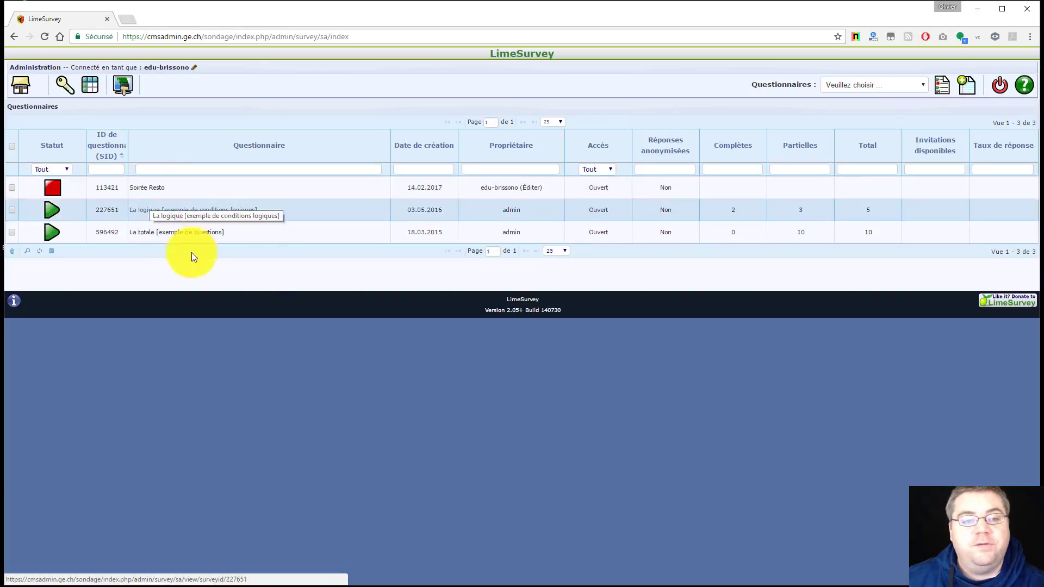
left_click(147, 187)
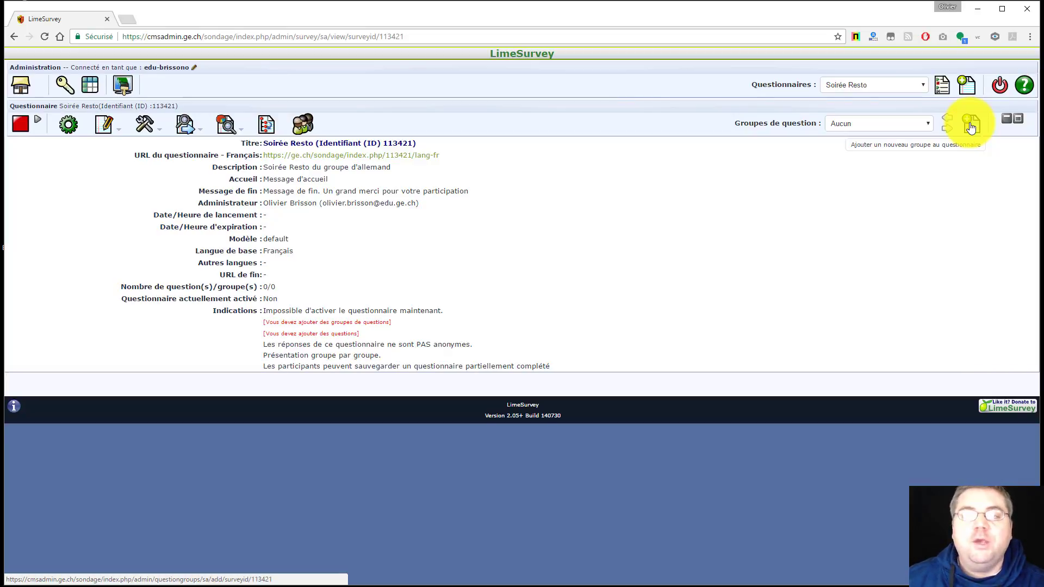
left_click(971, 126)
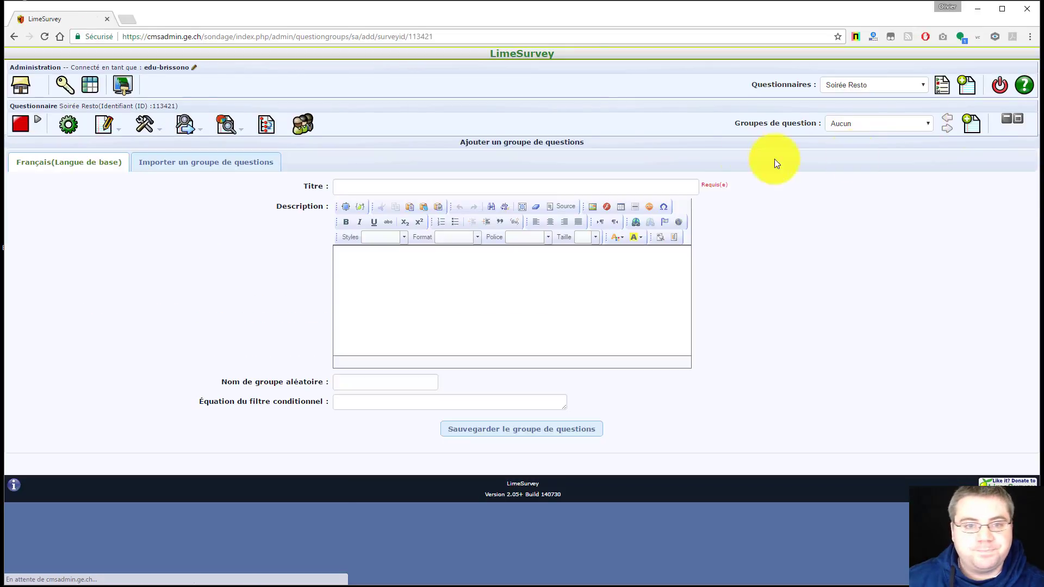
Title the question group 'Groupe 1' and save it
left_click(347, 188)
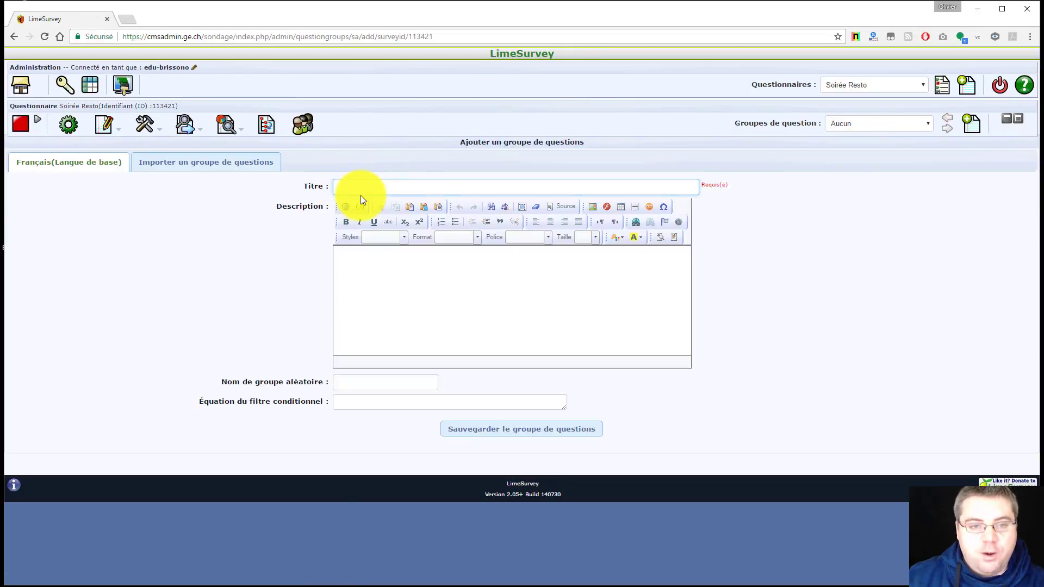
type("G")
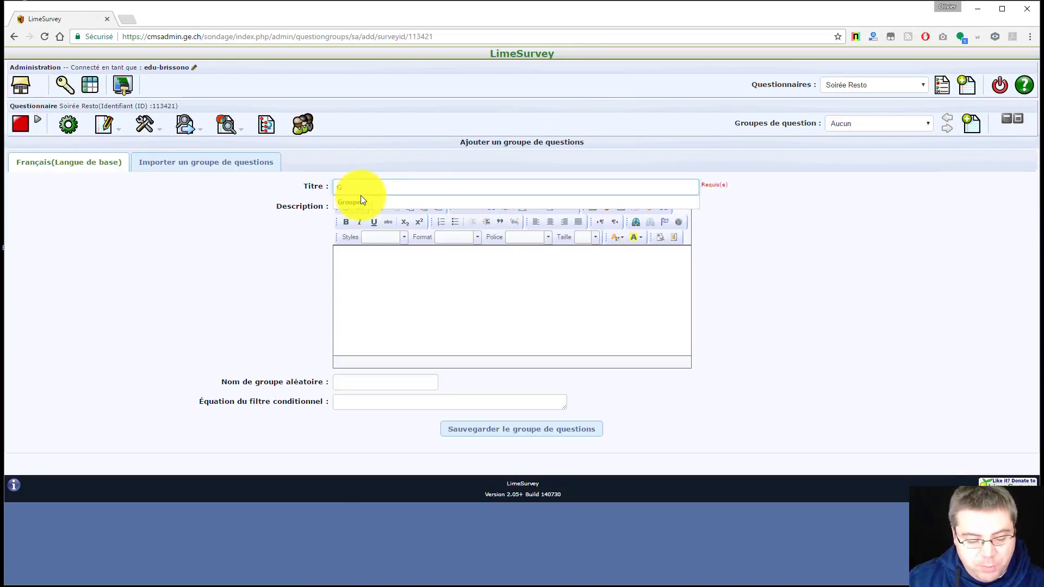
type("roupe 1")
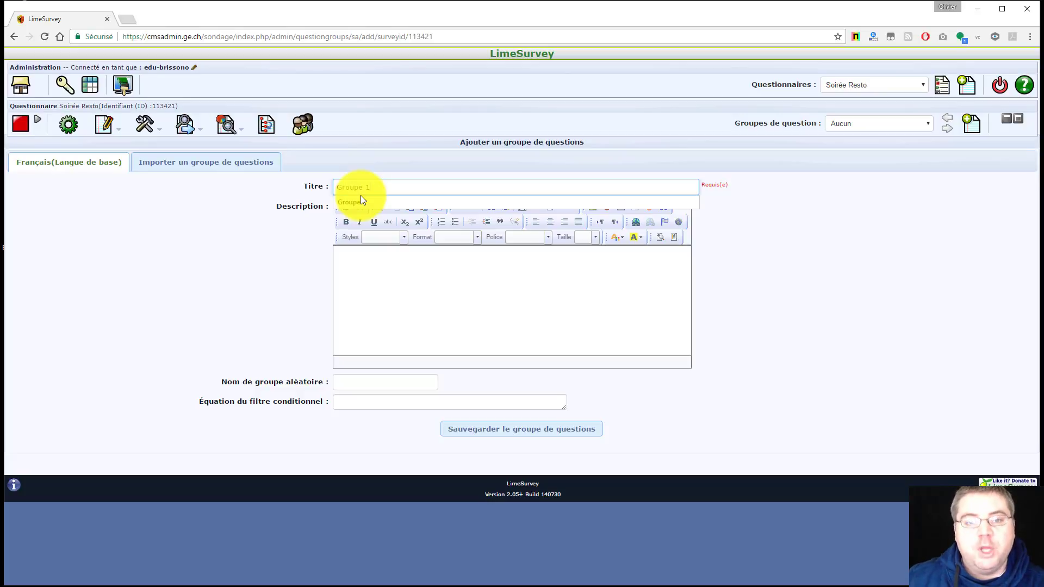
left_click(360, 199)
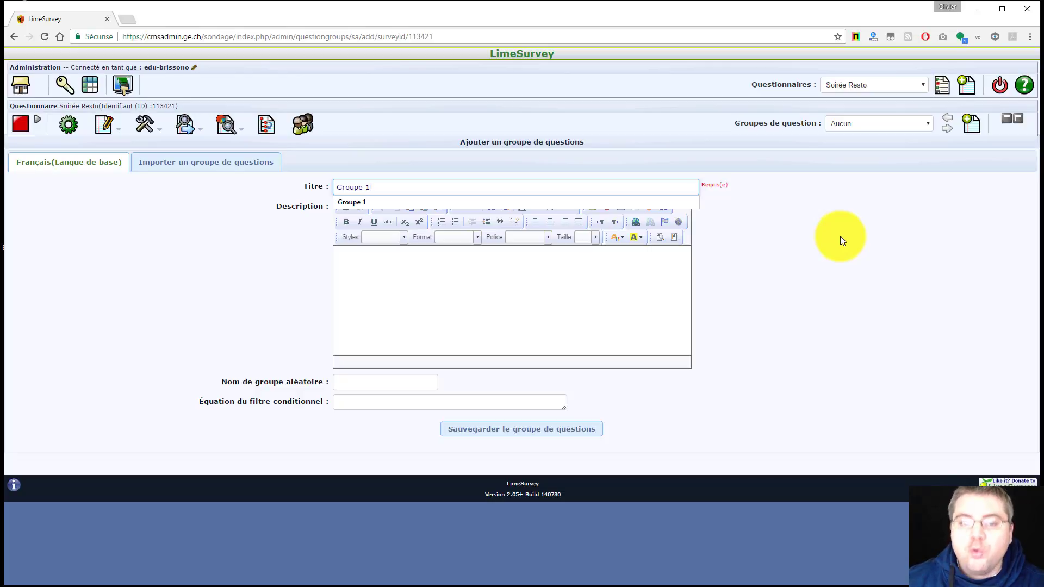
left_click(840, 236)
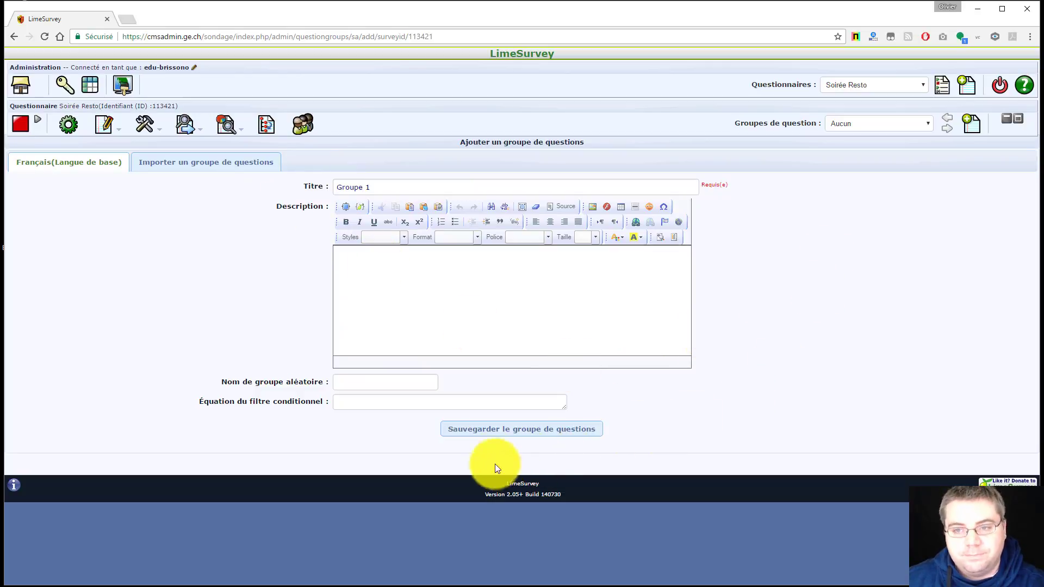
left_click(502, 435)
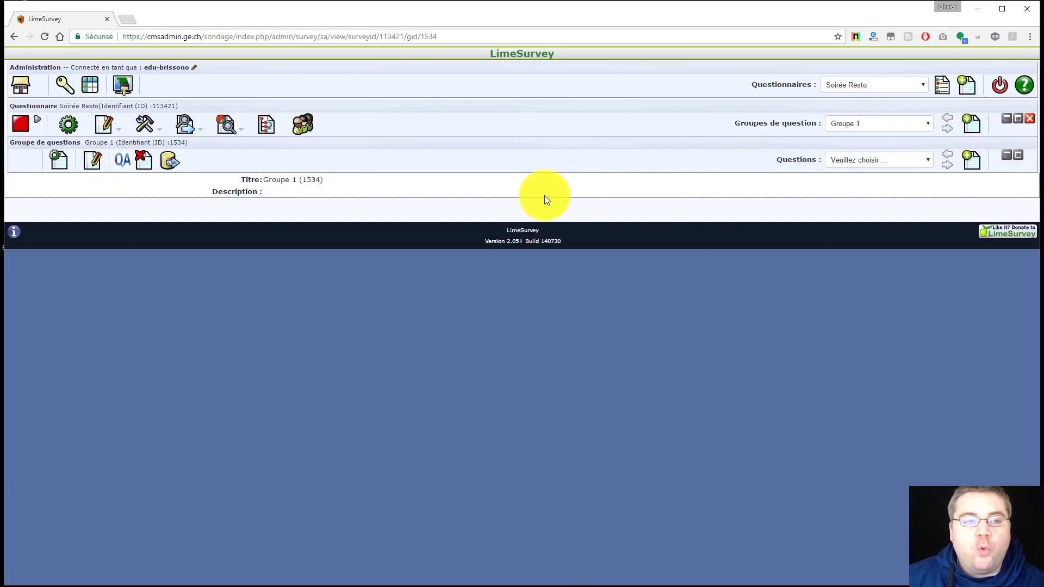
left_click_drag(772, 160, 797, 161)
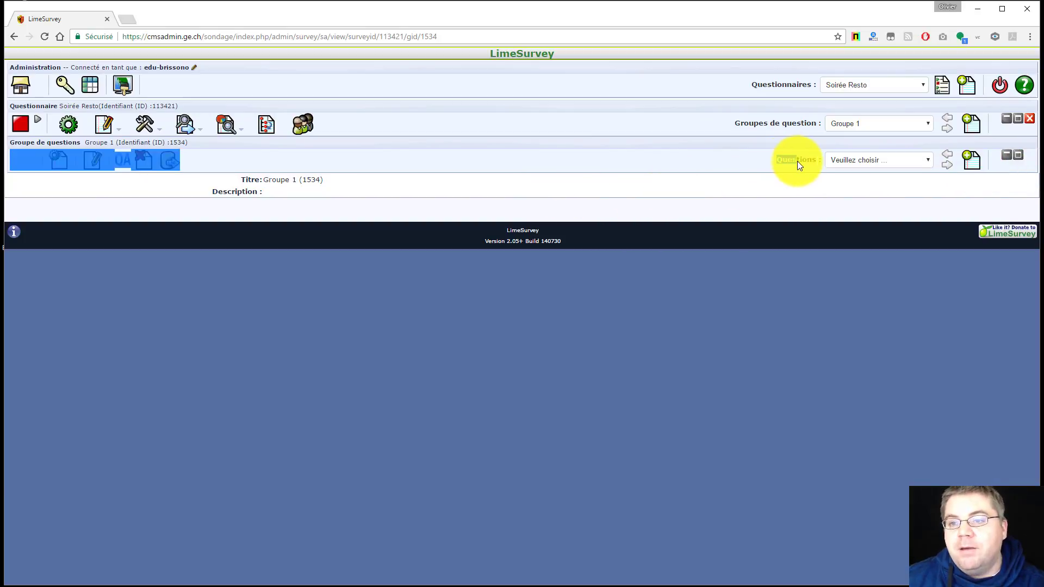
left_click(770, 162)
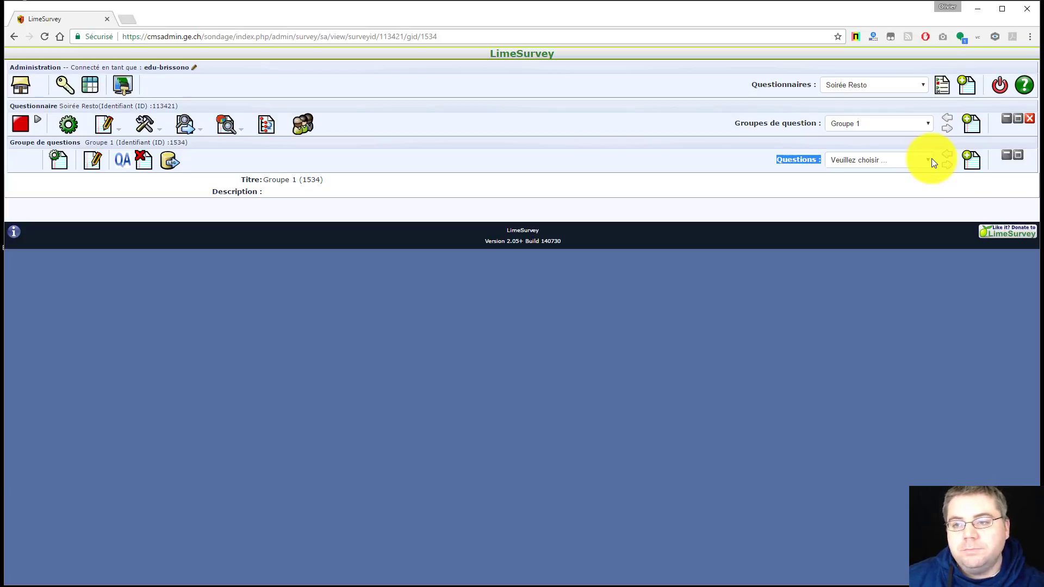
left_click(932, 162)
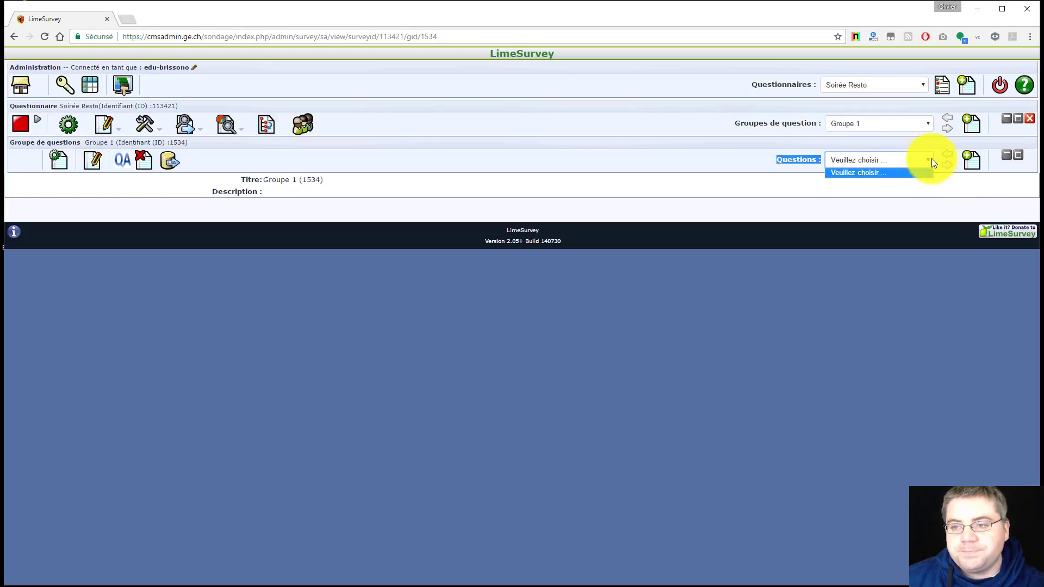
Start a new question with code Q01 and wording 'Quel est votre nom'
left_click(973, 158)
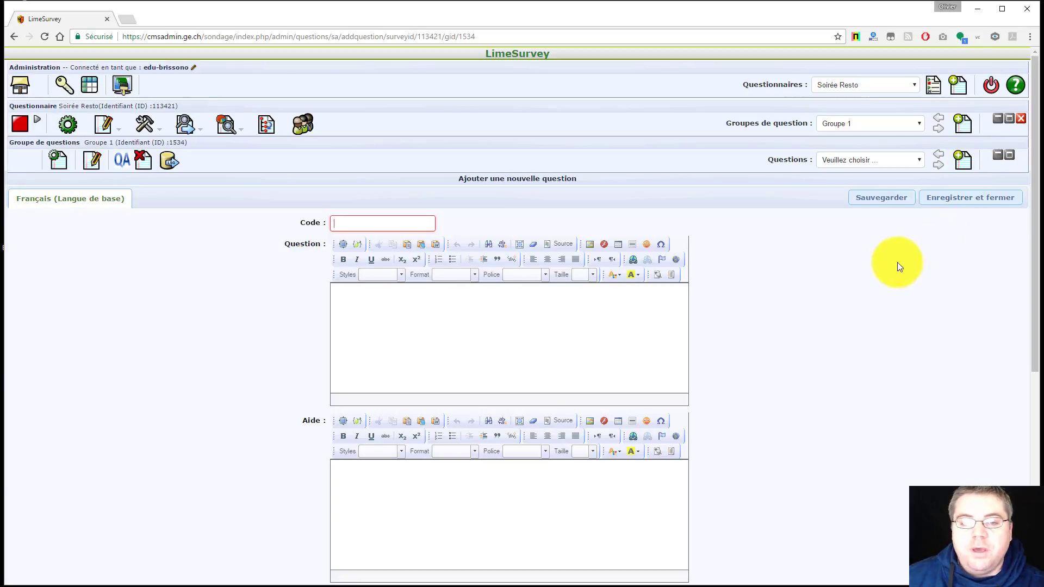
type("Q")
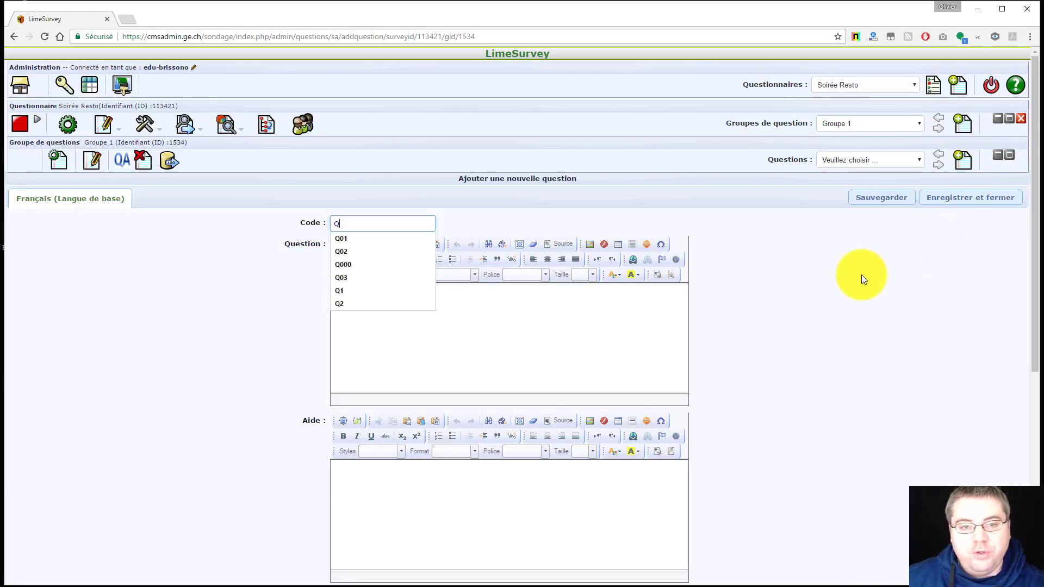
type("01")
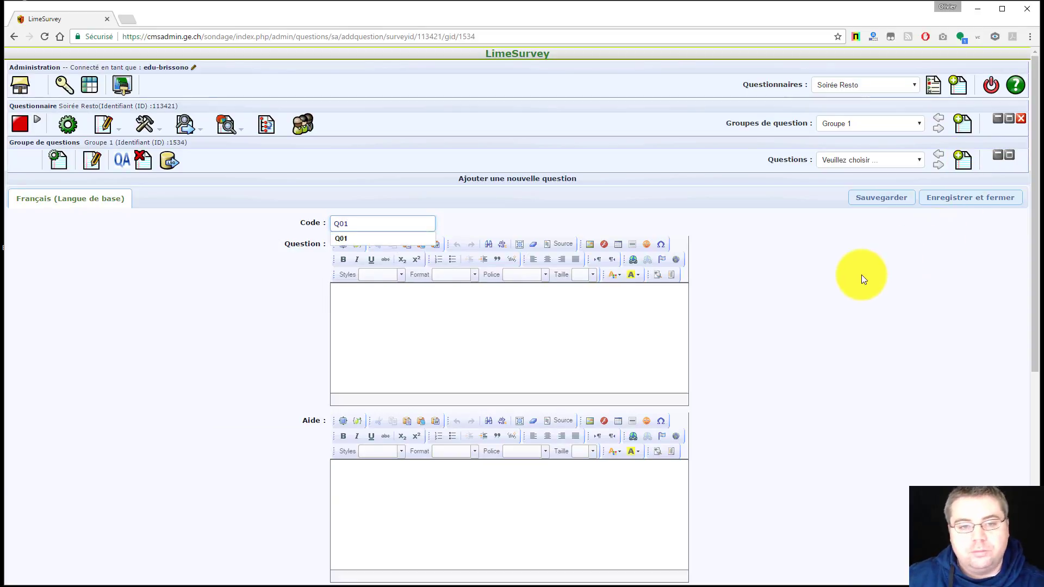
left_click(401, 305)
type("Qu")
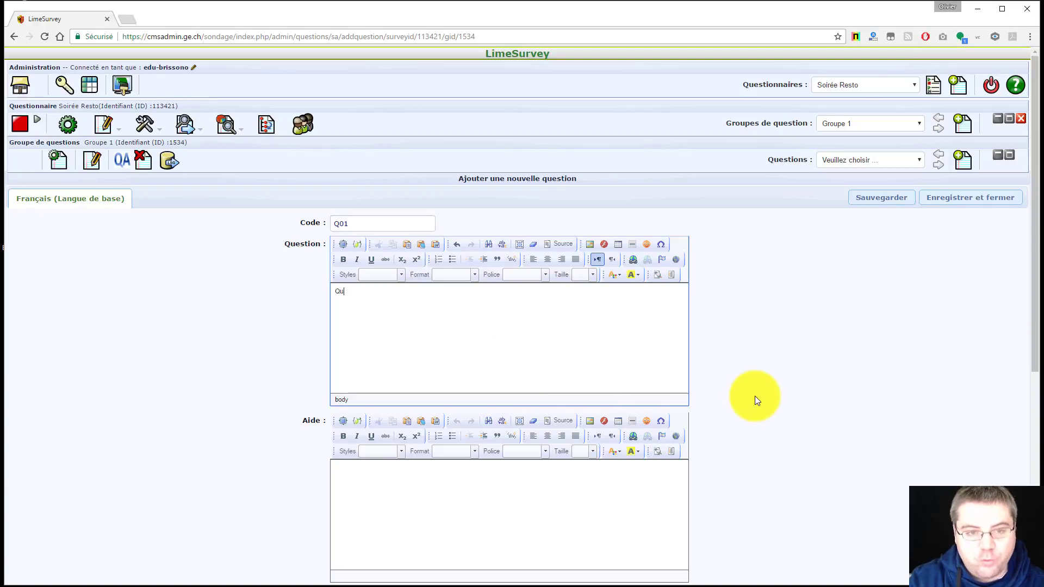
type("el es")
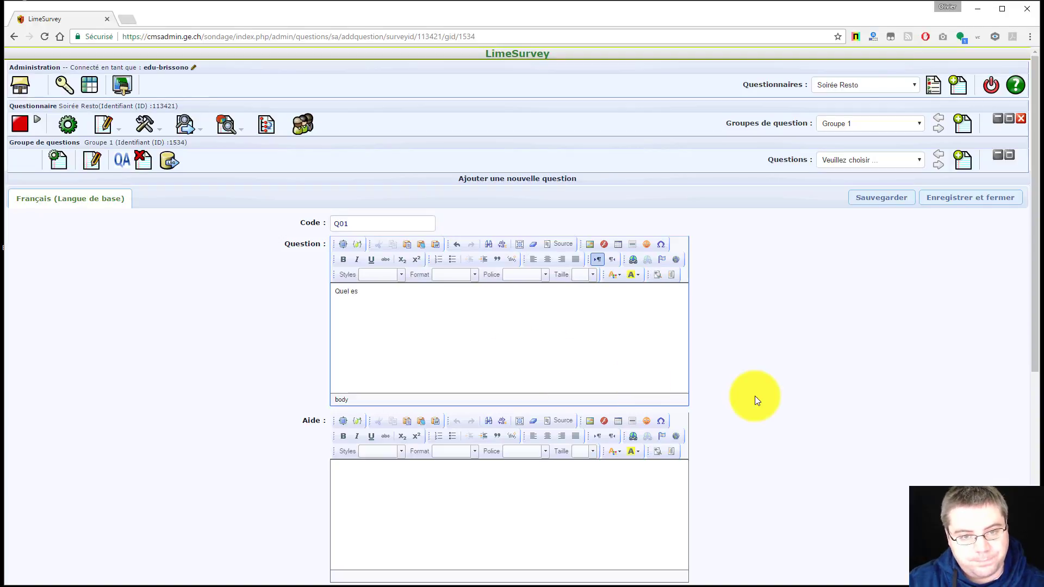
type("t votre nom?")
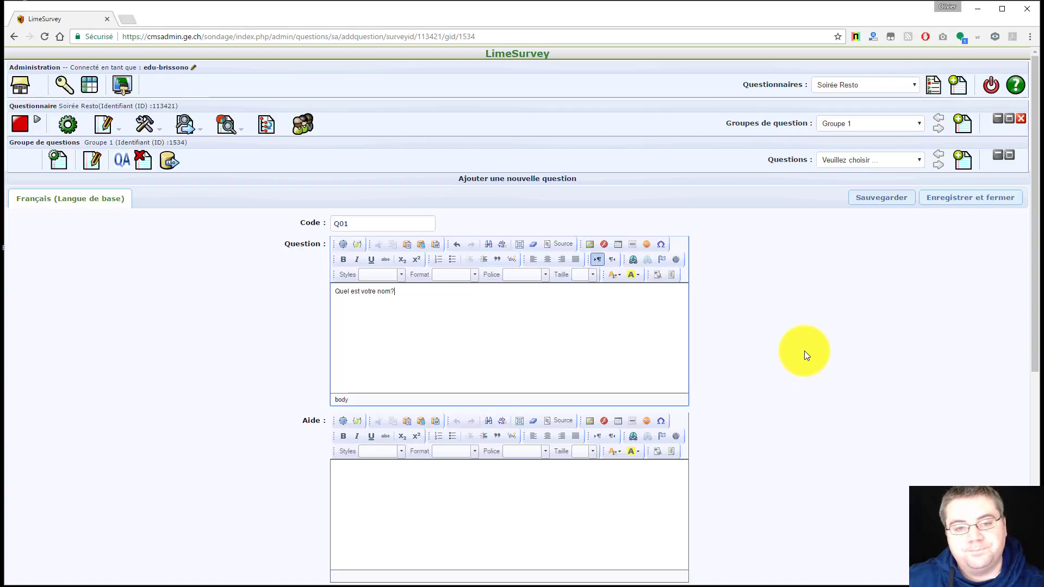
Make it a mandatory short free-text question and save it
scroll(804, 351, "down", 4)
scroll(803, 351, "down", 2)
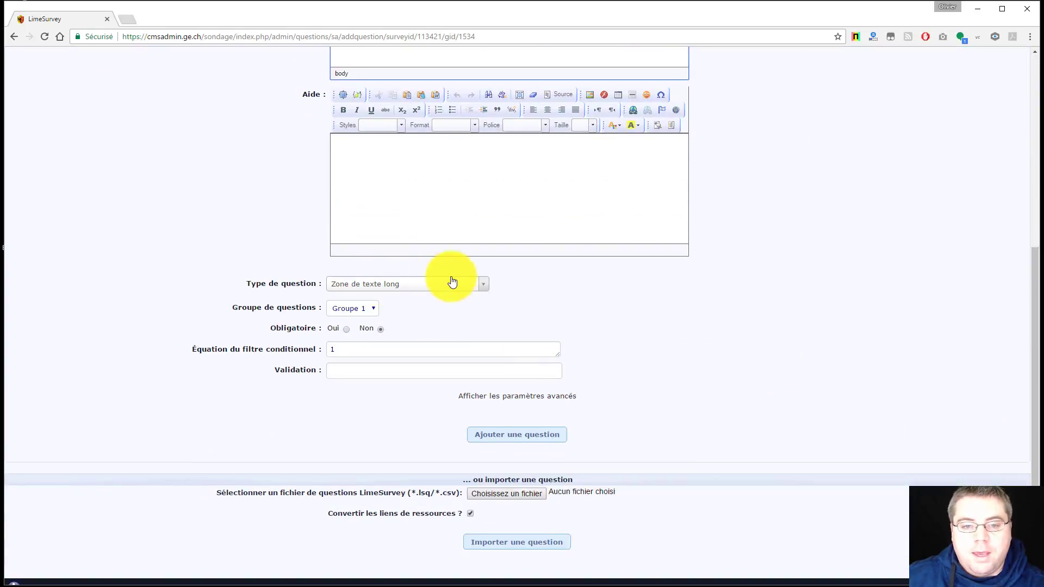
left_click(484, 287)
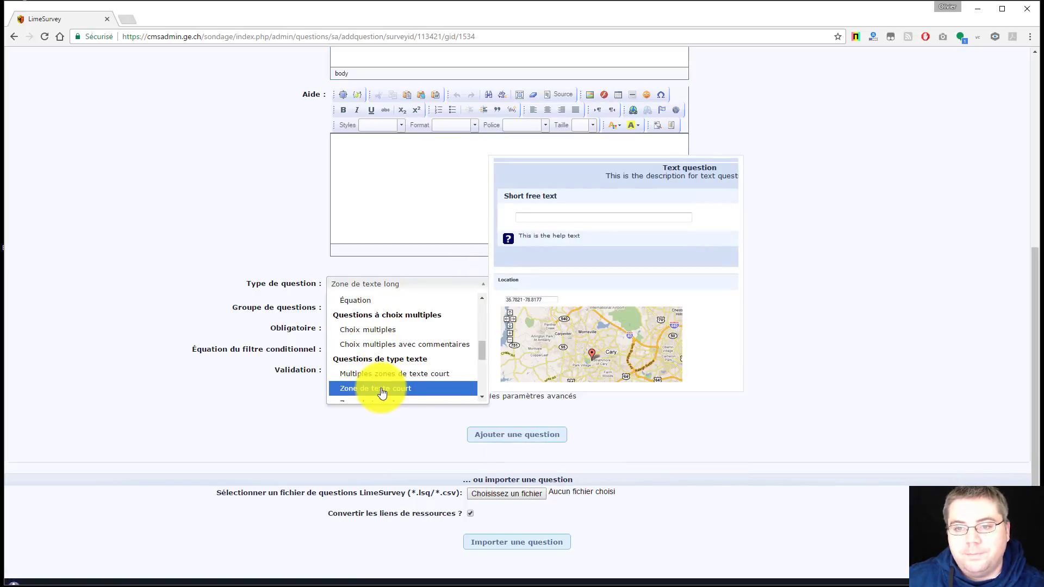
left_click(382, 389)
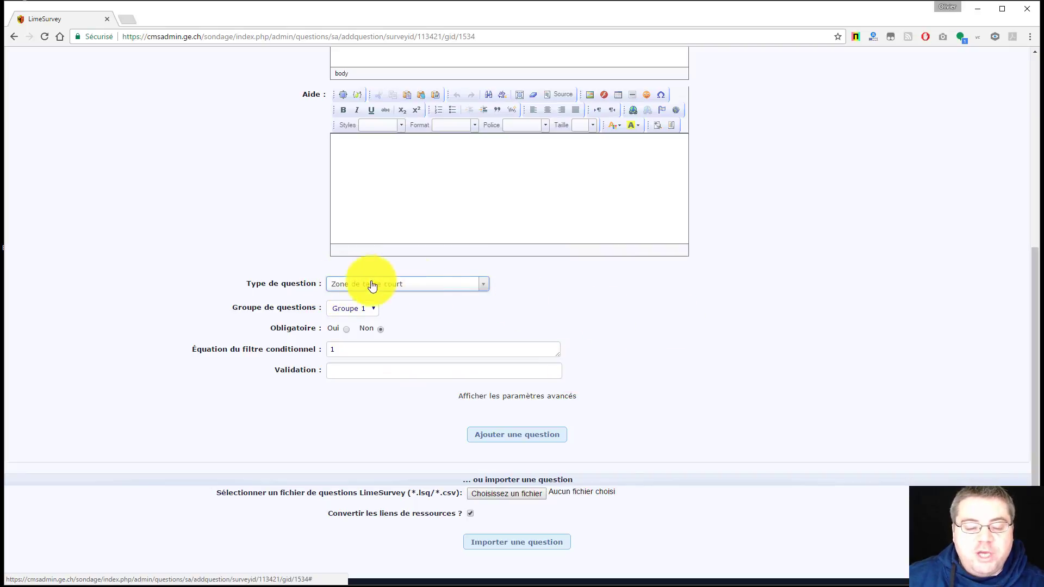
scroll(755, 295, "up", 2)
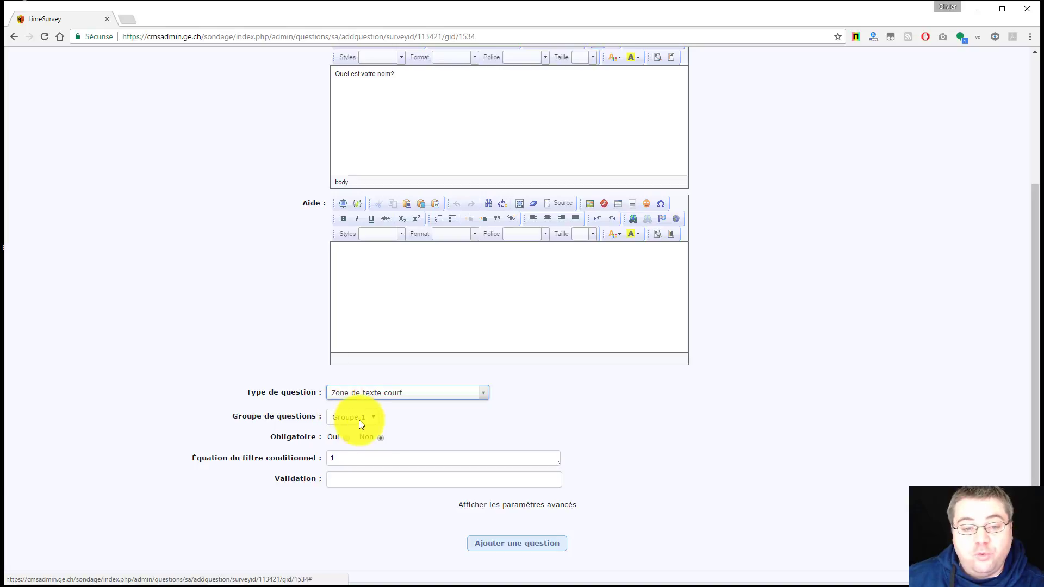
left_click(344, 442)
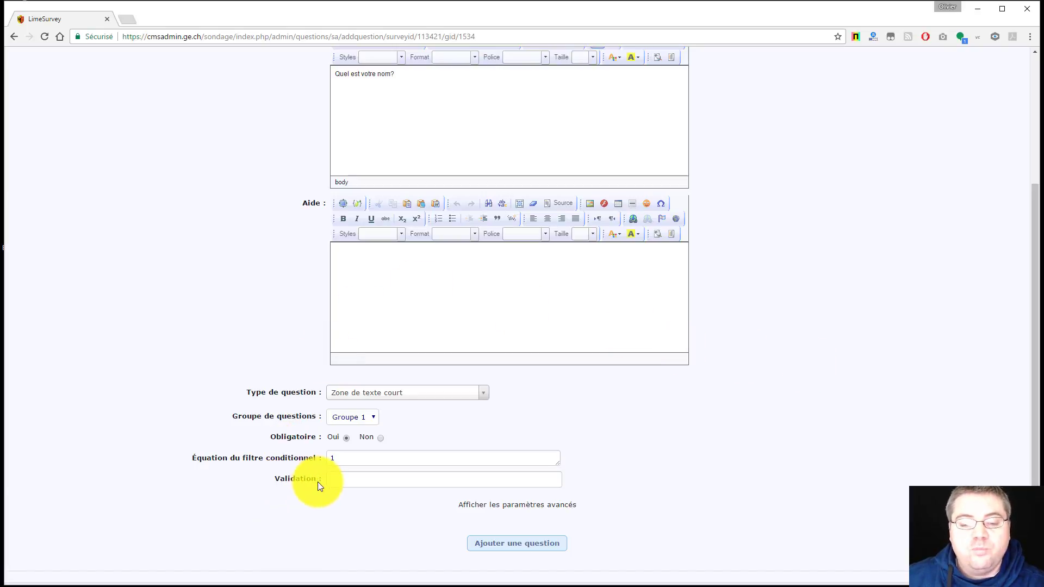
left_click(514, 546)
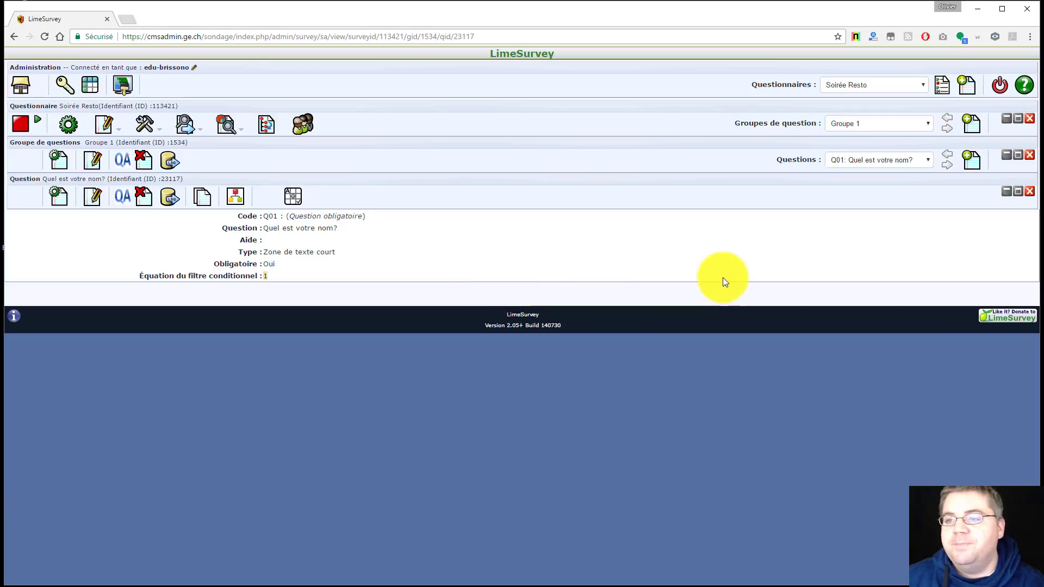
Start question Q02 with the wording 'Quel repas prennez-vous?'
left_click(972, 161)
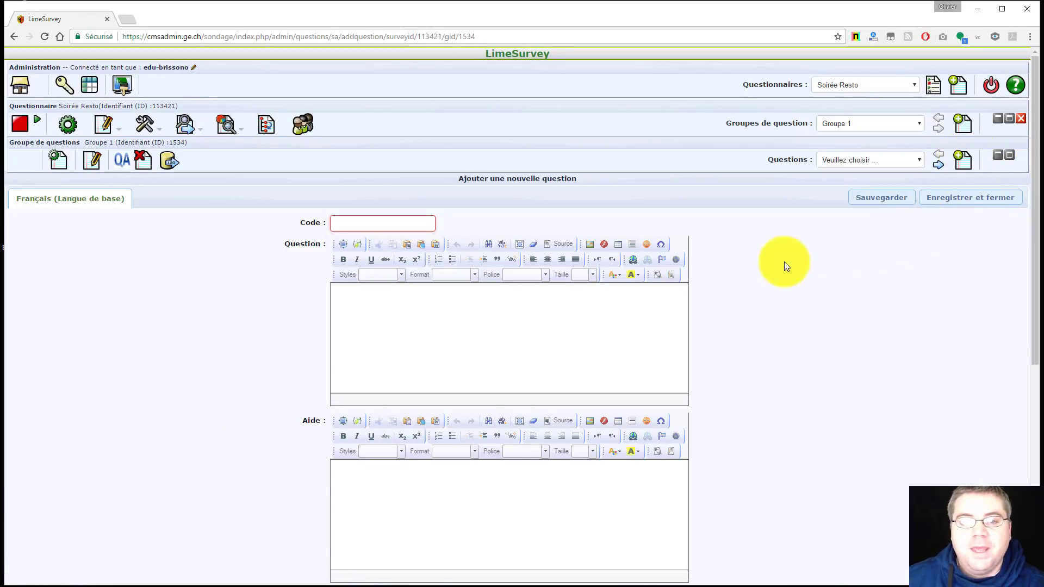
type("Q")
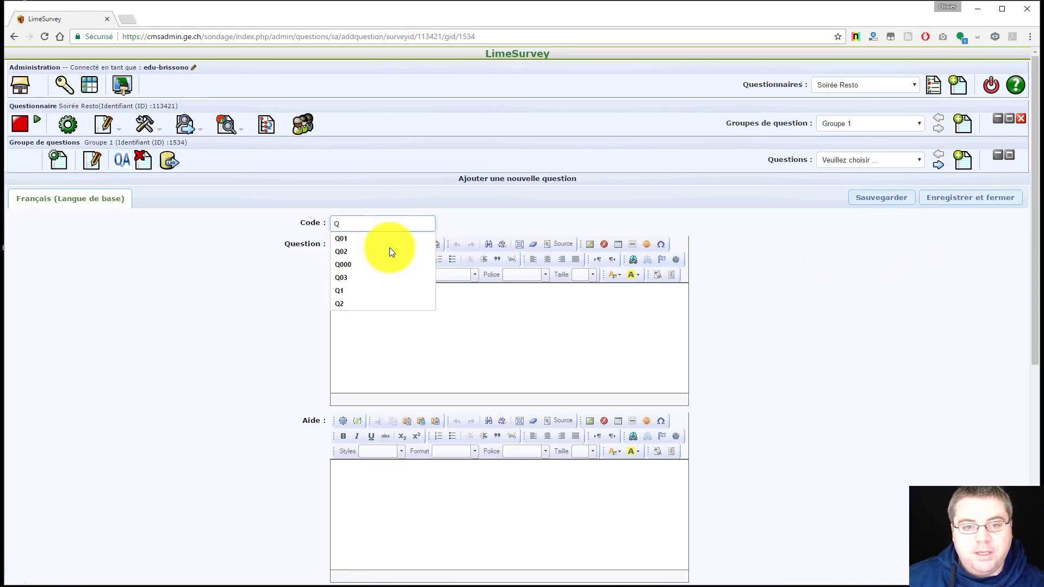
type("02")
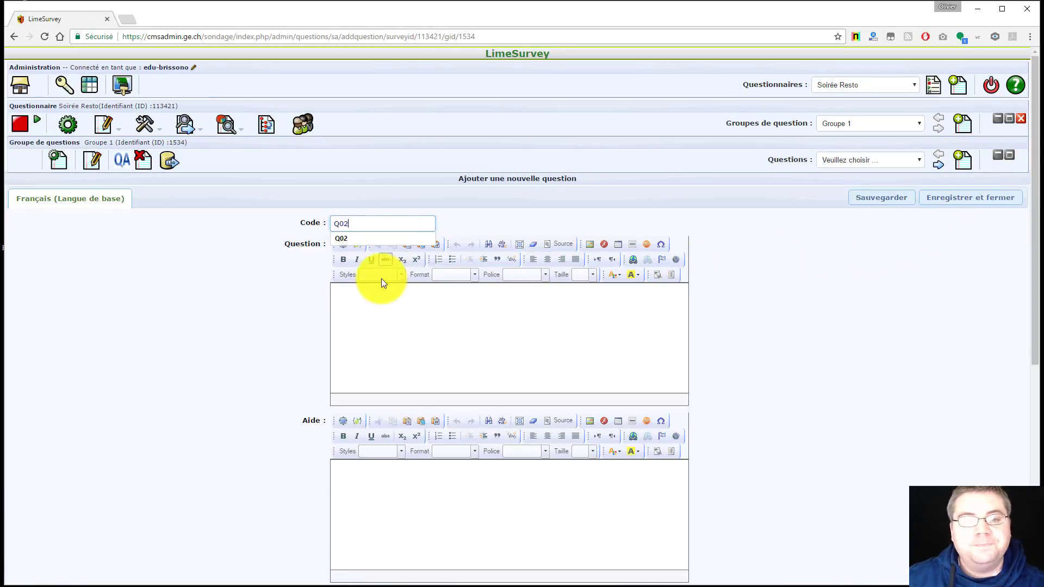
left_click(368, 299)
type("Qu")
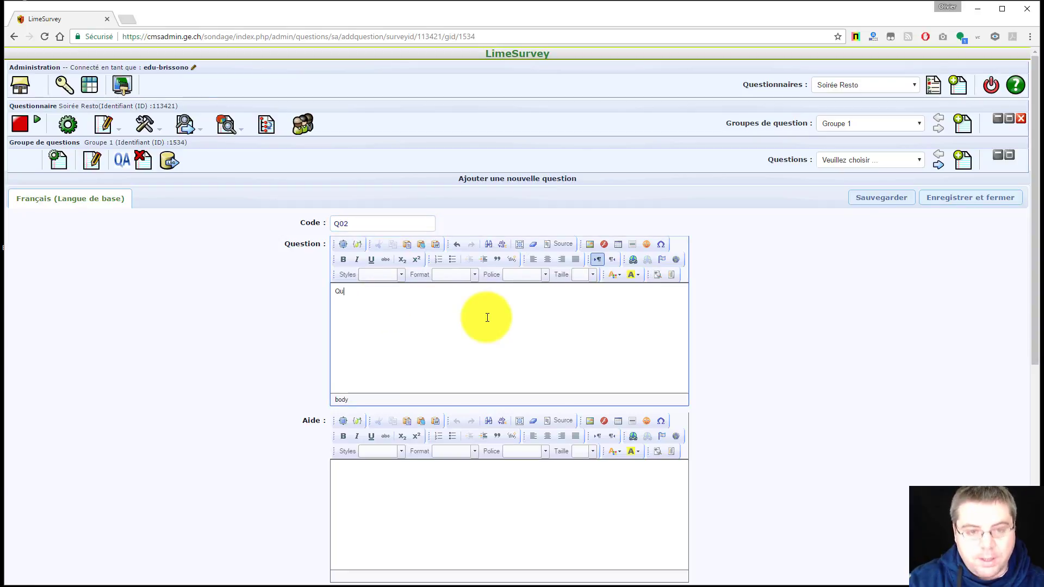
type("el repas ")
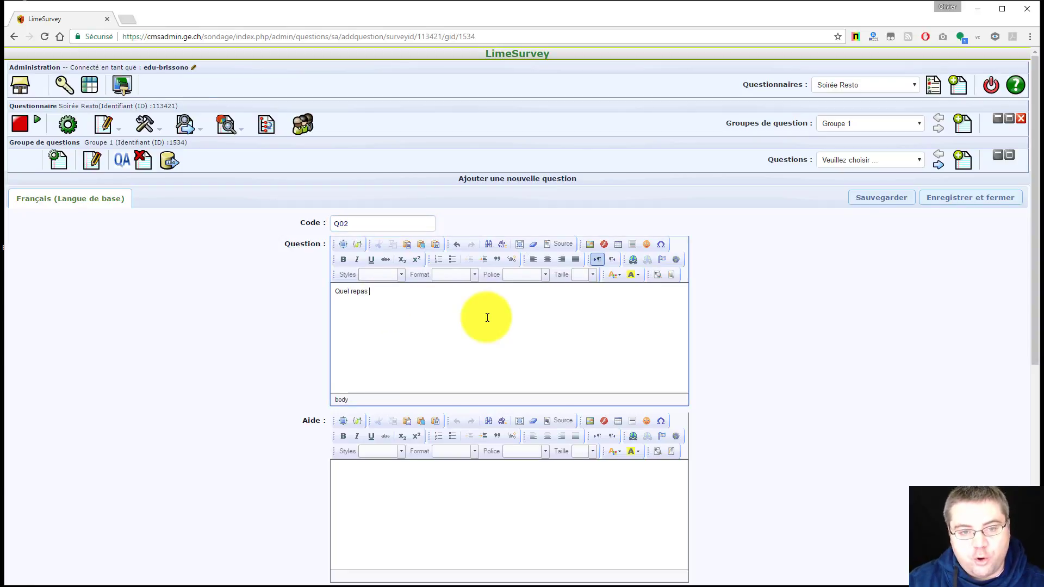
type("prennez-")
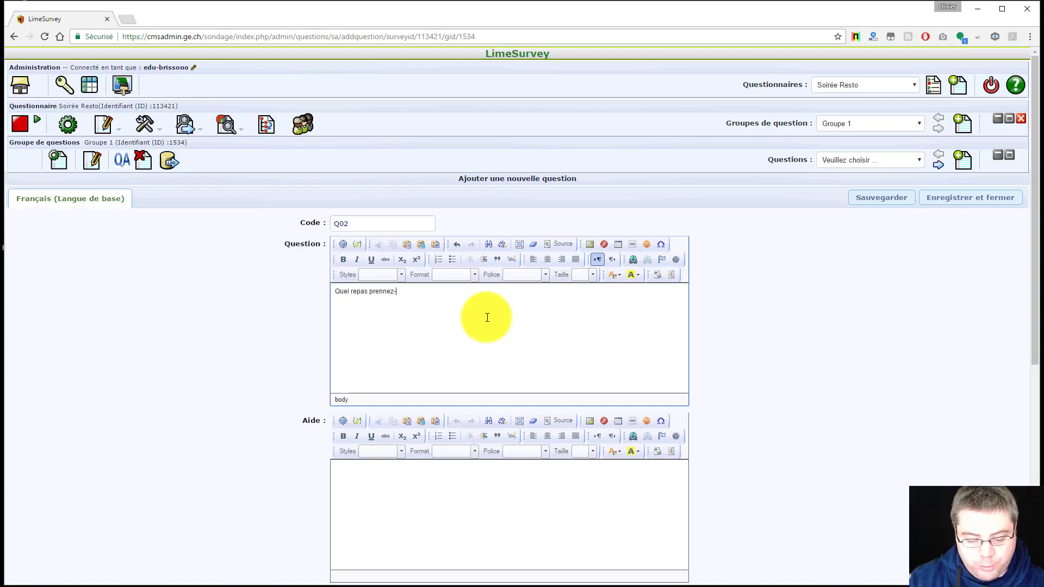
type("vous?")
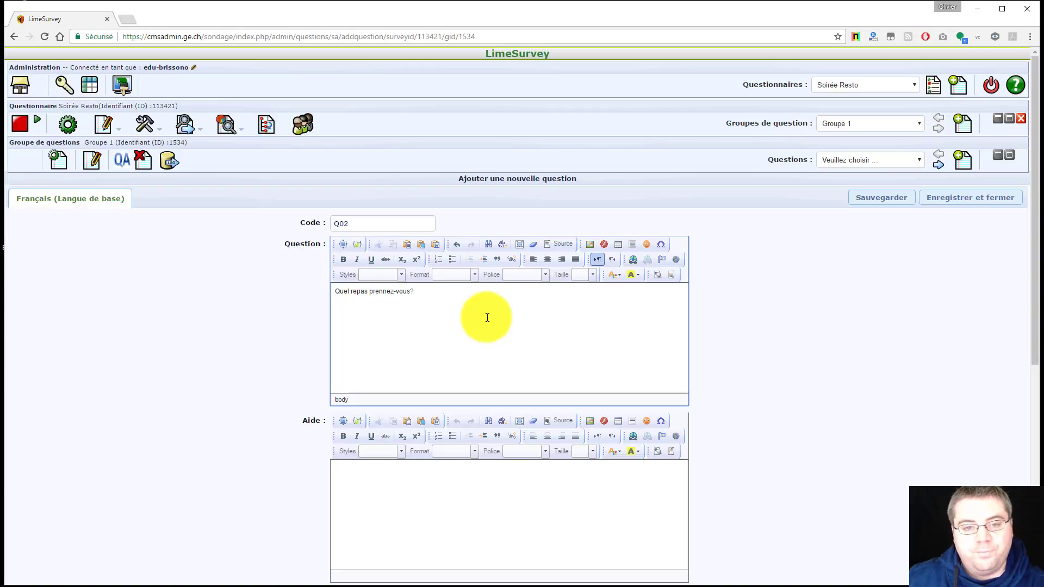
scroll(773, 299, "down", 5)
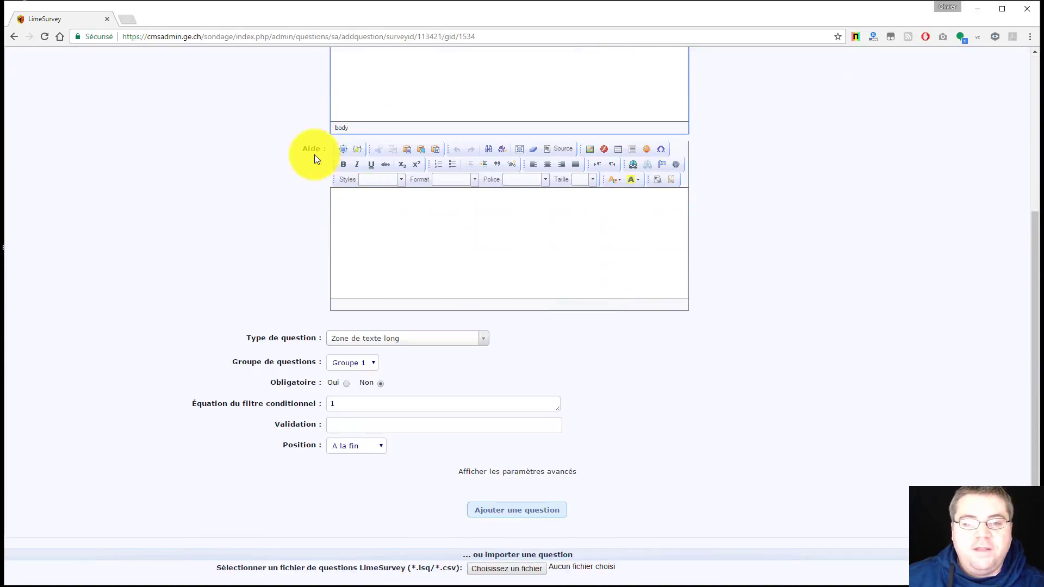
left_click(354, 215)
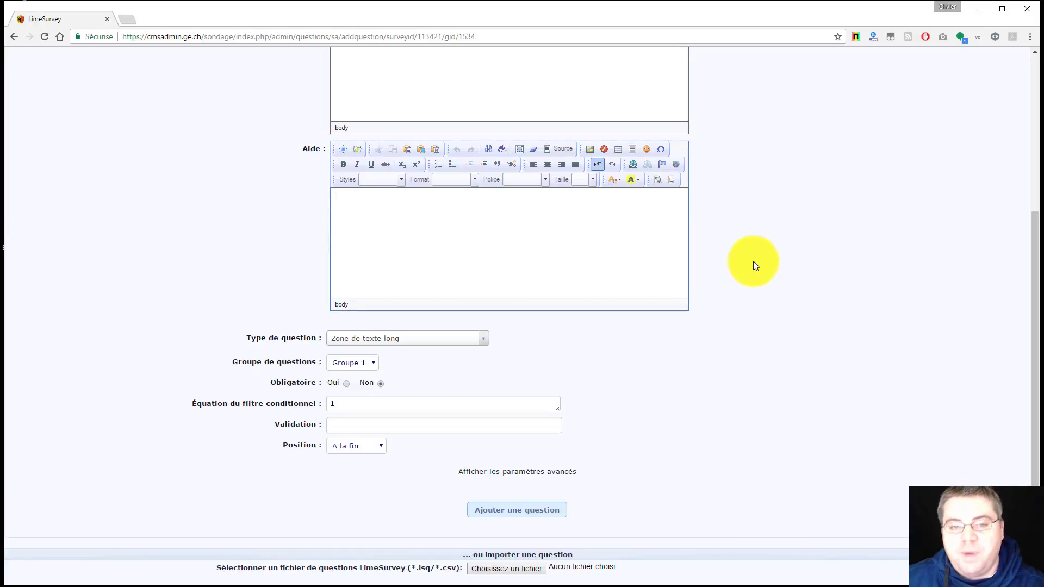
Make Q02 a Liste (Menu déroulant) question and set Obligatoire to Oui
left_click(483, 339)
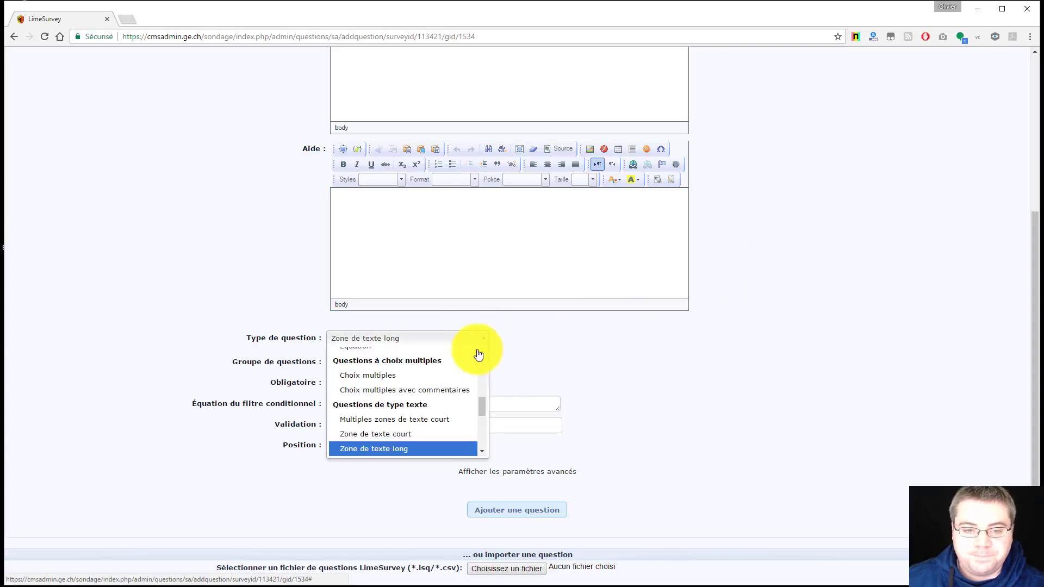
left_click_drag(482, 413, 482, 378)
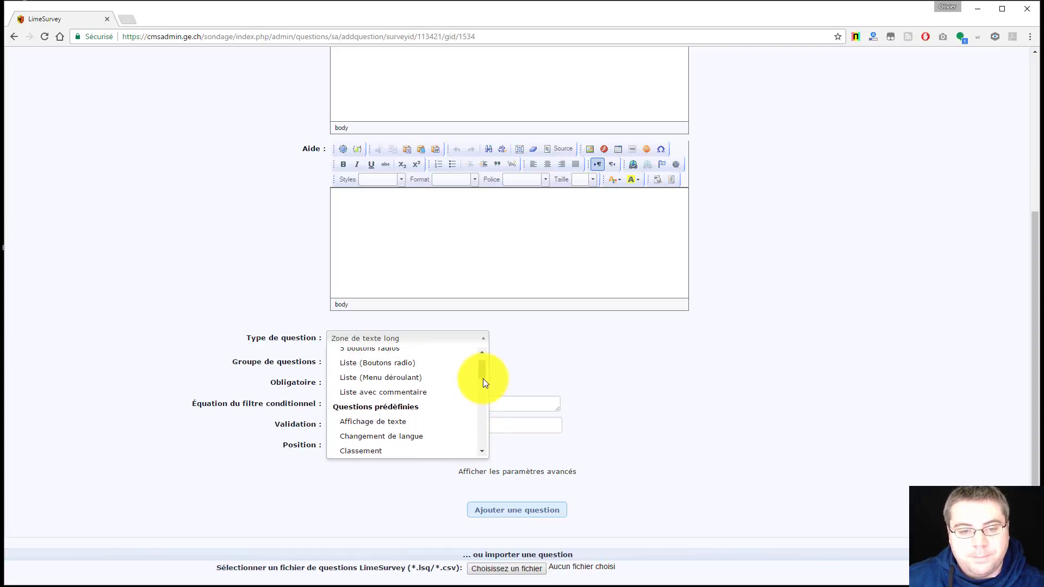
mouse_move(405, 394)
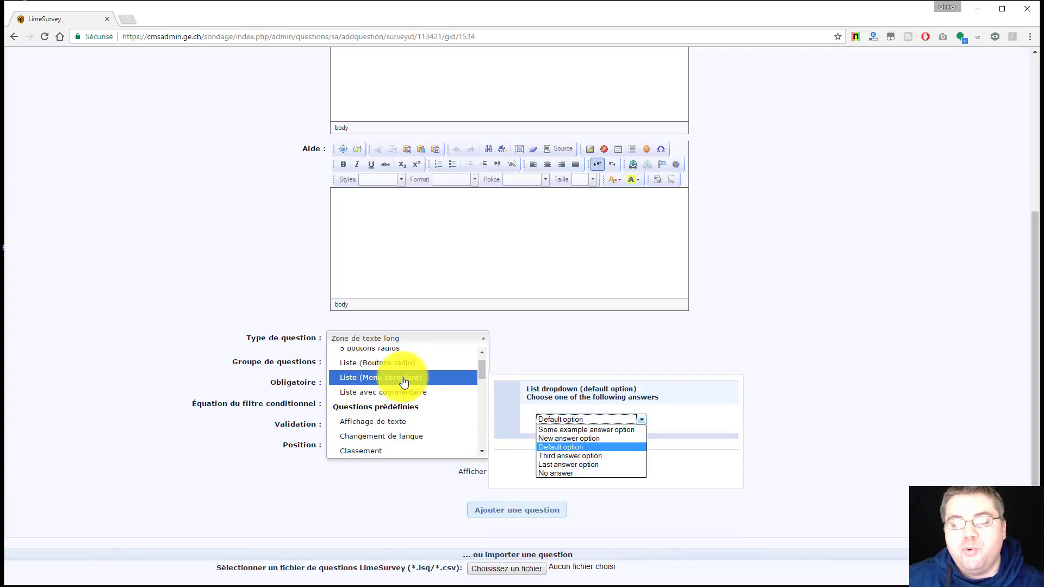
left_click(403, 382)
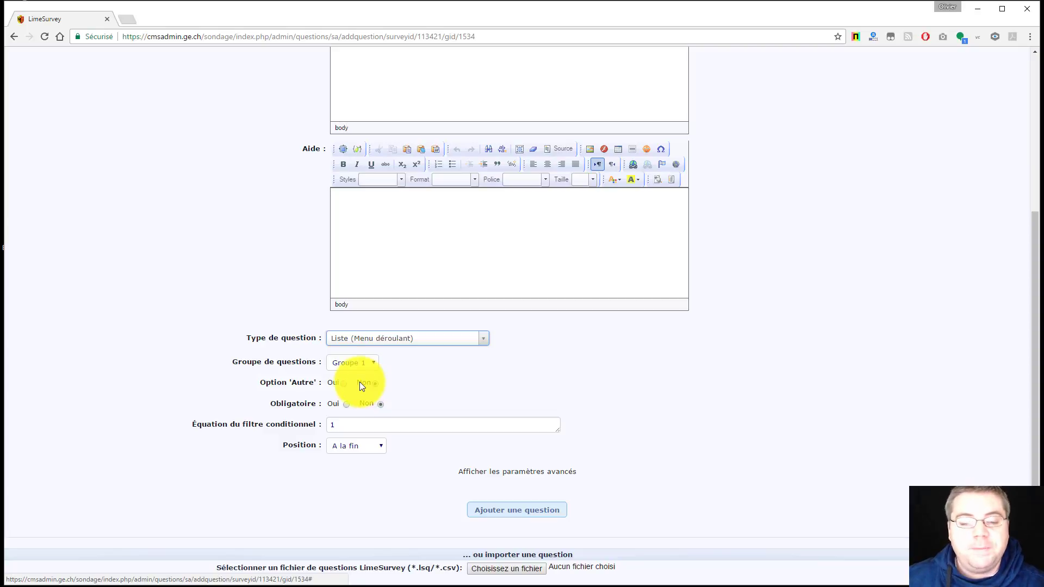
left_click(346, 404)
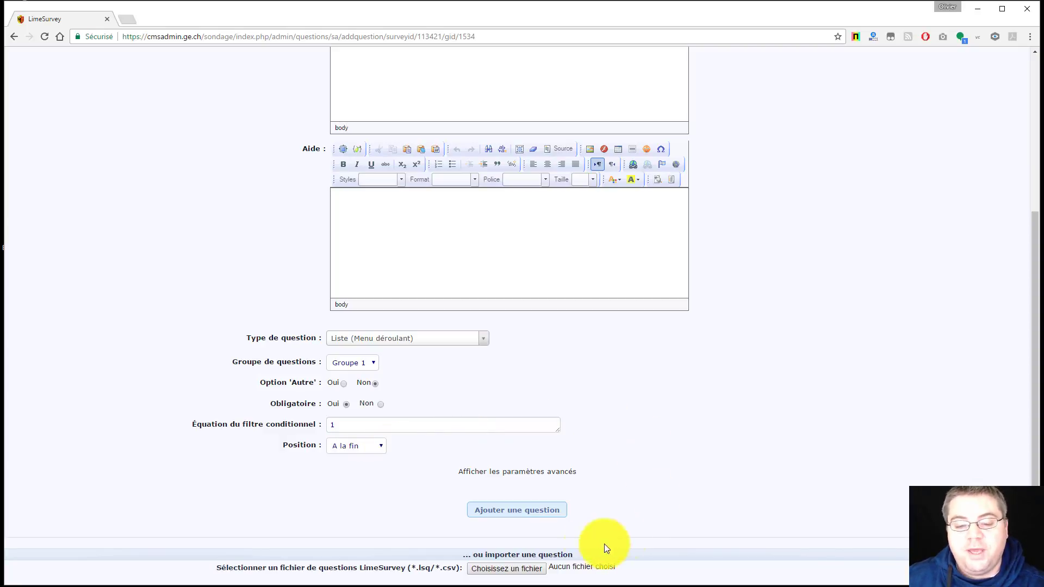
Save Q02, then follow the missing-answer-options warning into its answer options editor
left_click(532, 511)
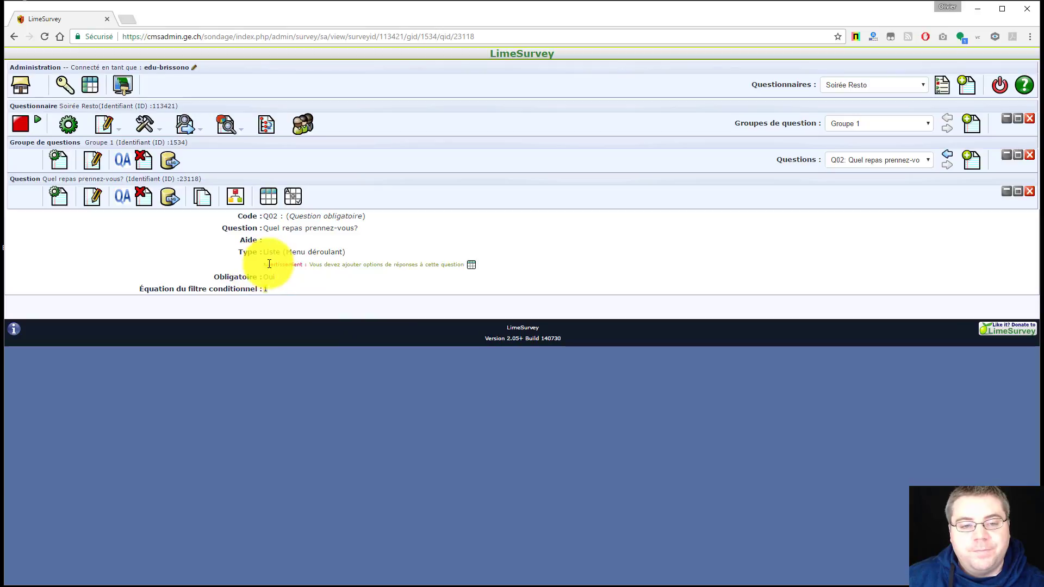
left_click_drag(264, 265, 466, 268)
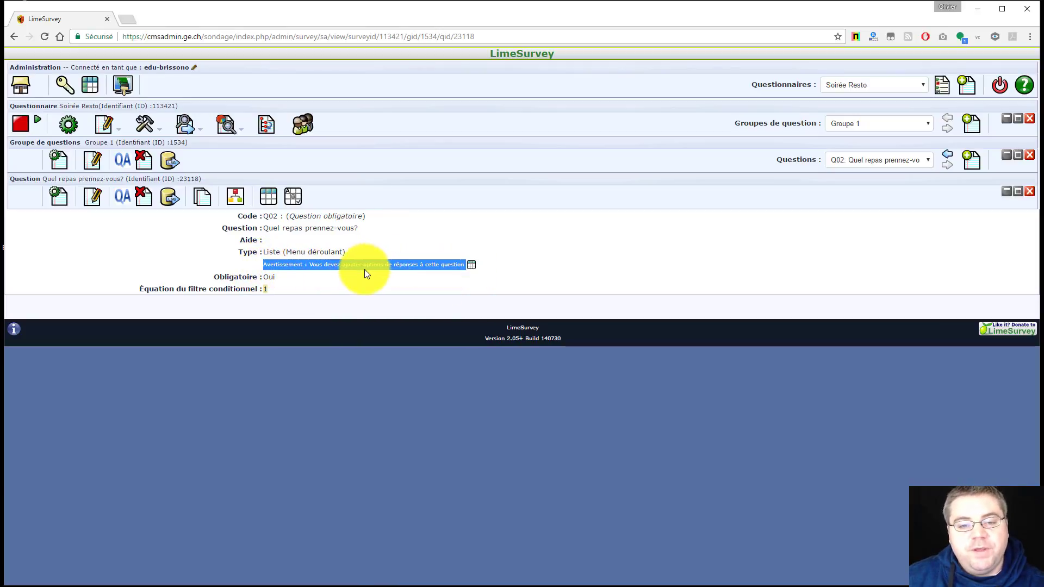
left_click(546, 278)
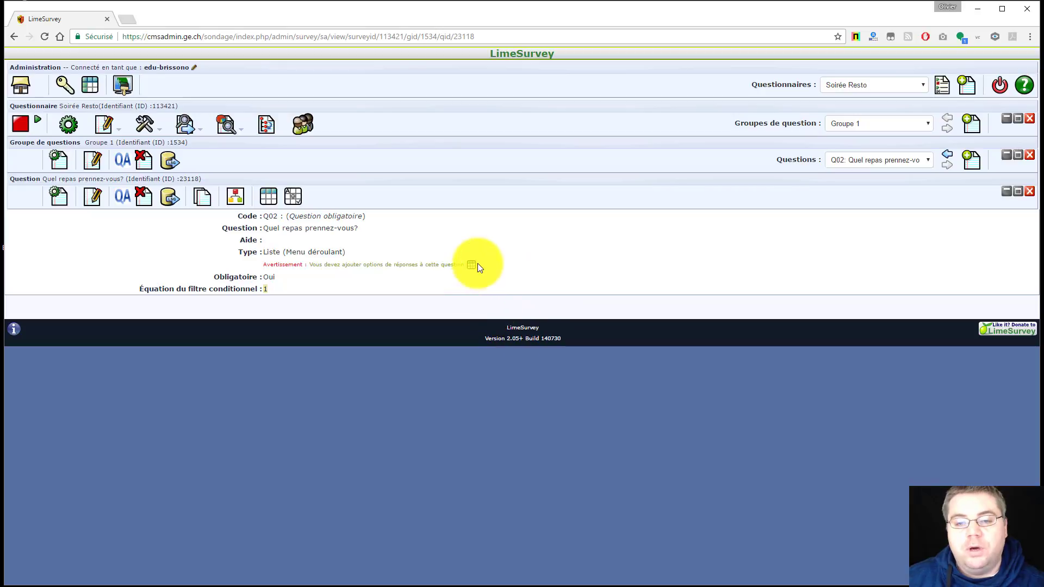
left_click(435, 265)
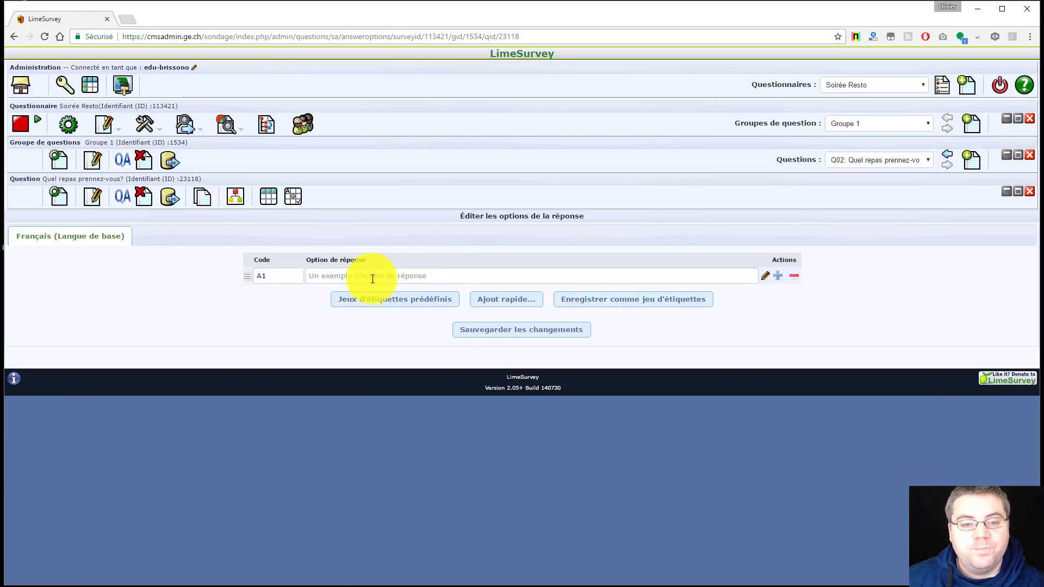
Enter 'Menu 1' as option A1, then add option A2 'Salade avec Poulet au Curry'
left_click(337, 273)
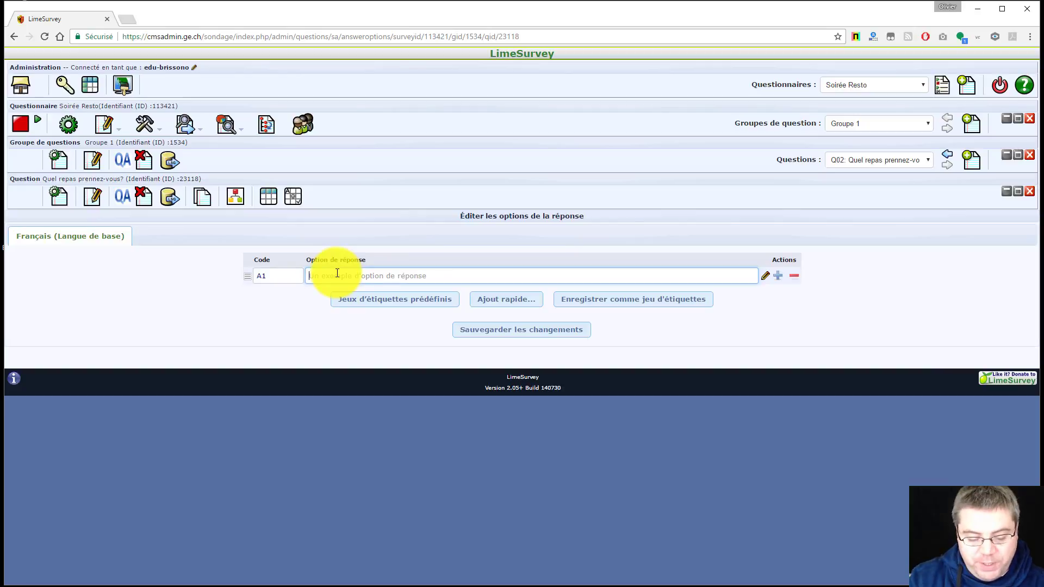
type("Menu 1")
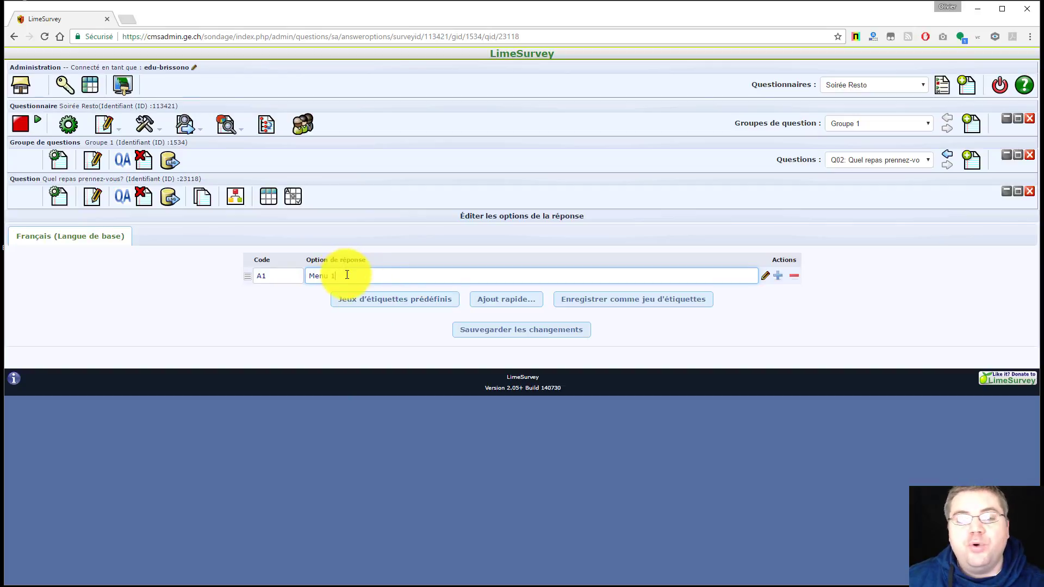
left_click(778, 276)
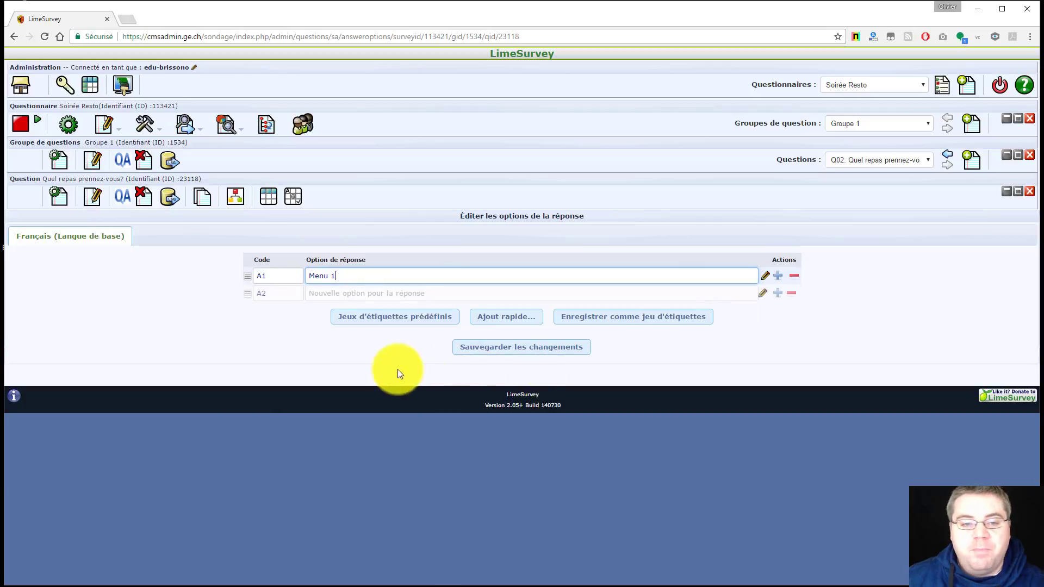
left_click(337, 298)
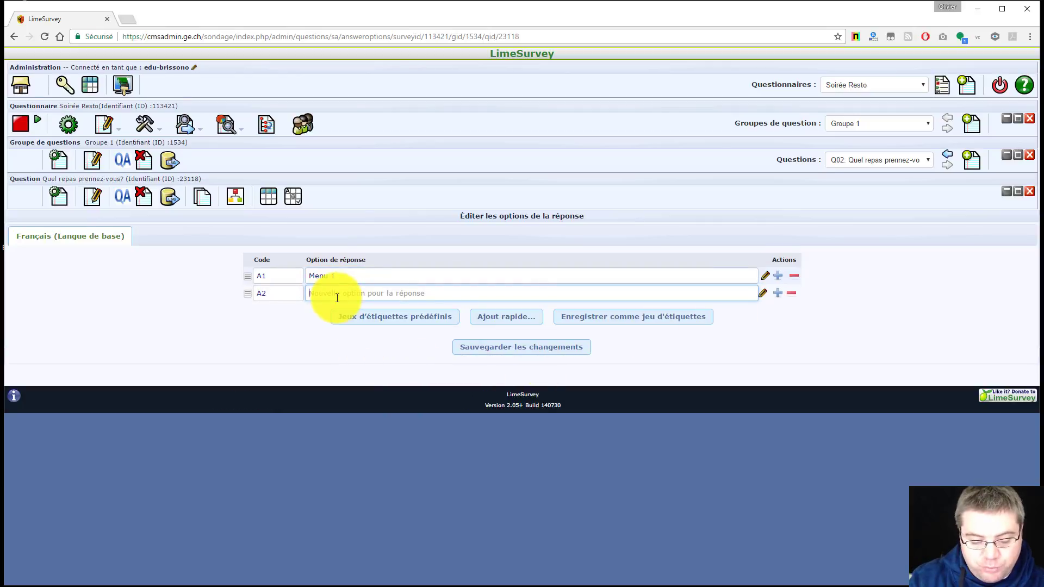
type("Salade")
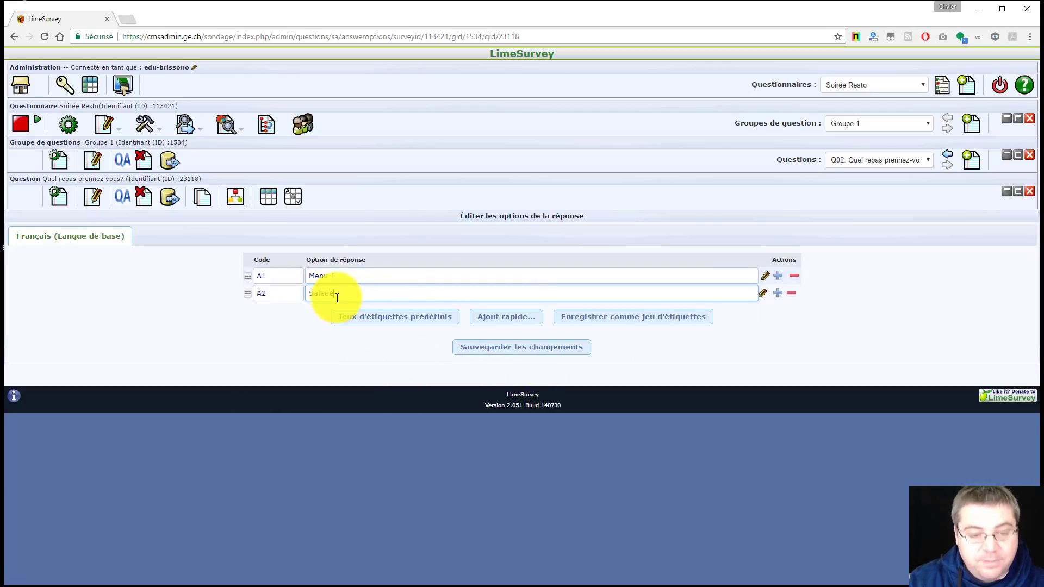
type(" avec Pou")
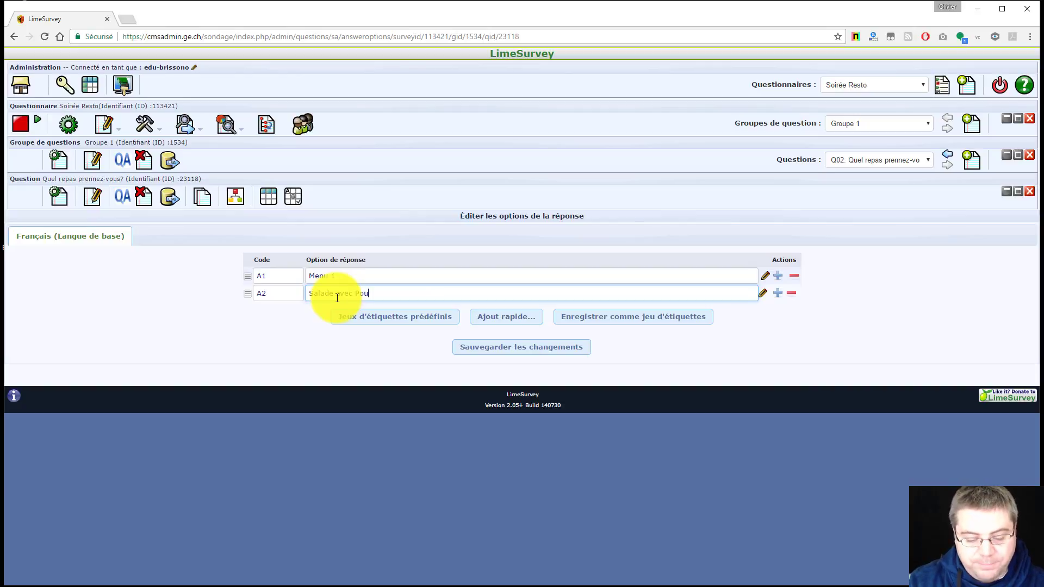
type("let au Curry")
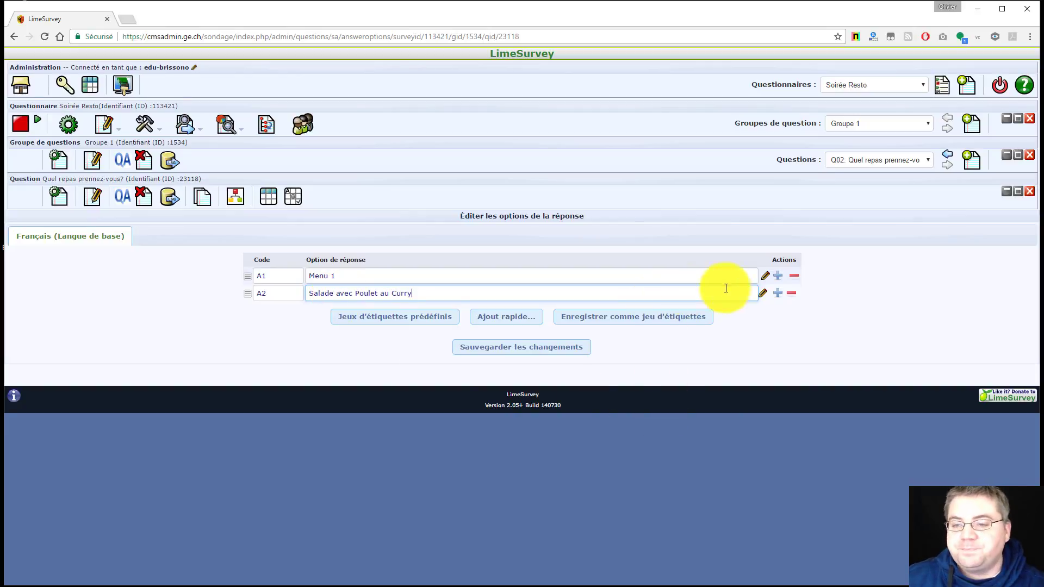
Add answer option A3 'Plat végétarien' and save the three options
left_click(777, 293)
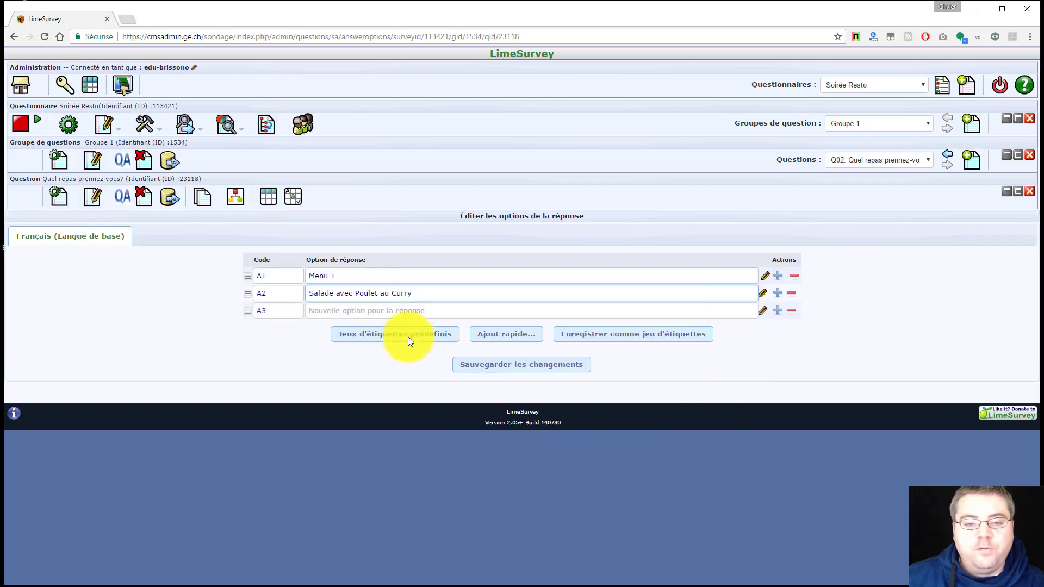
left_click(319, 313)
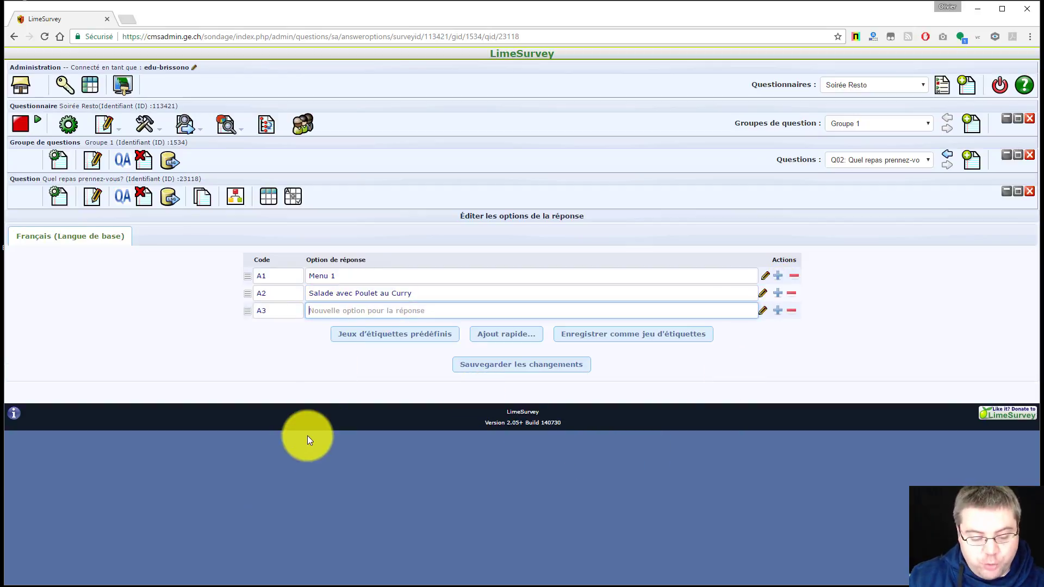
type("Plat v")
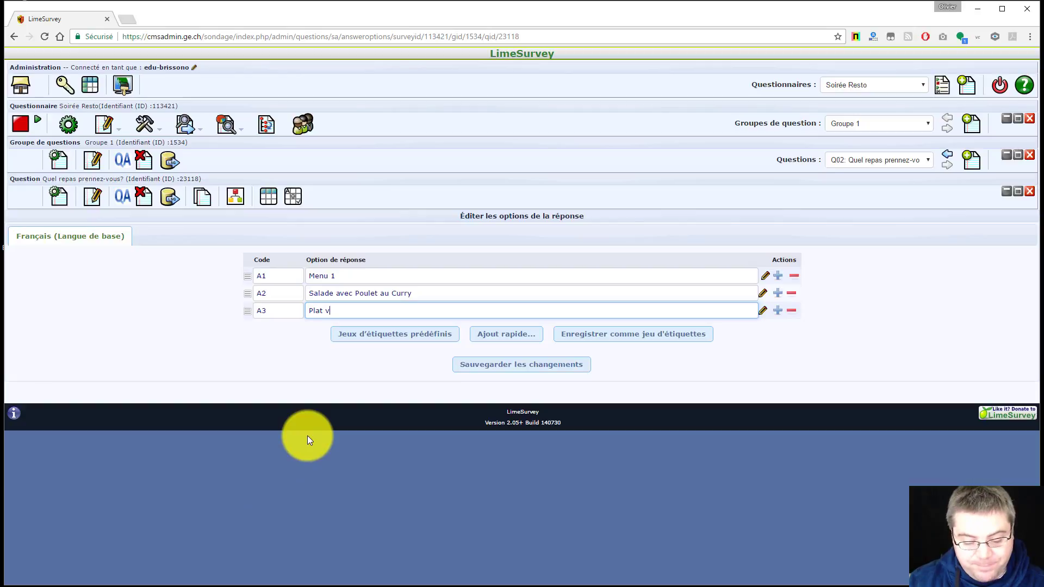
type("égétarien")
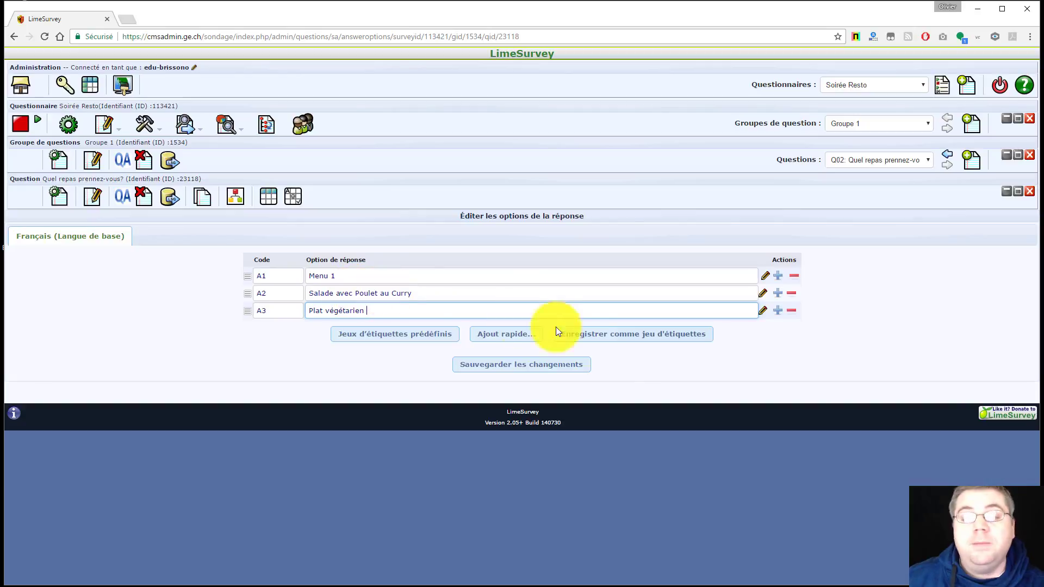
left_click(532, 366)
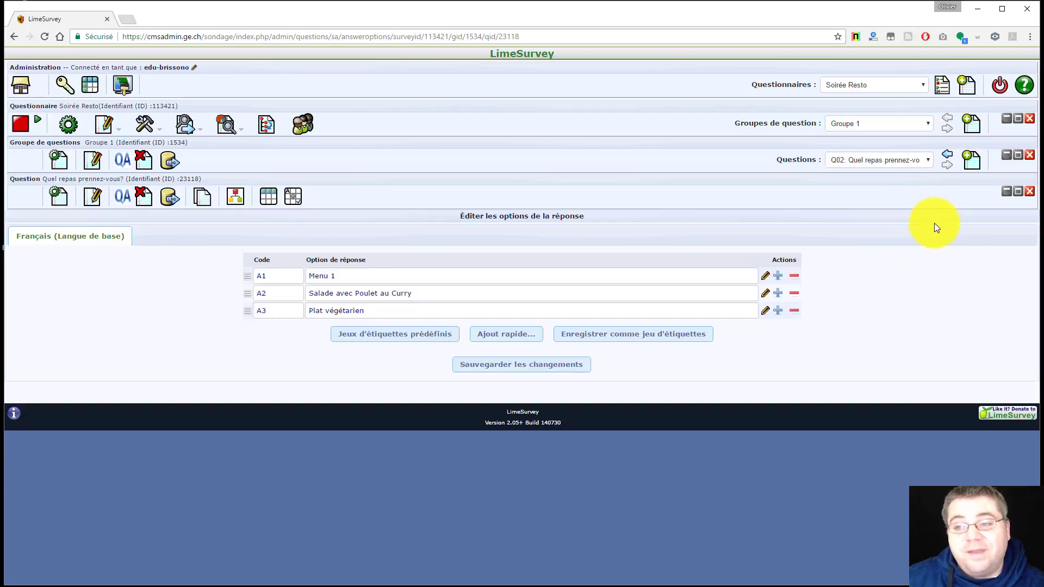
Create question Q03 with text 'Commentaire(s)?' and question type Zone de texte long
left_click(972, 161)
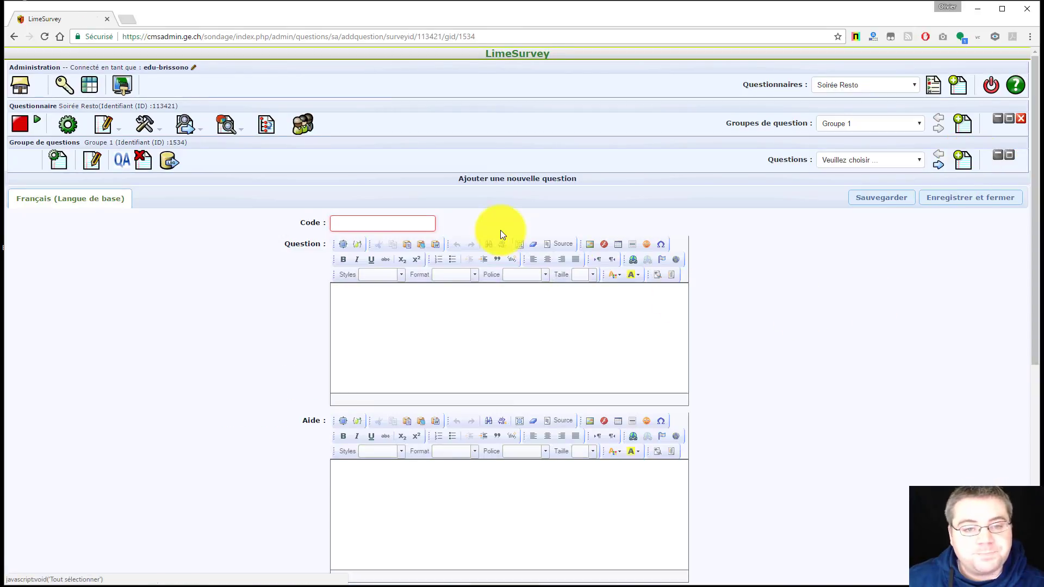
type("Q03")
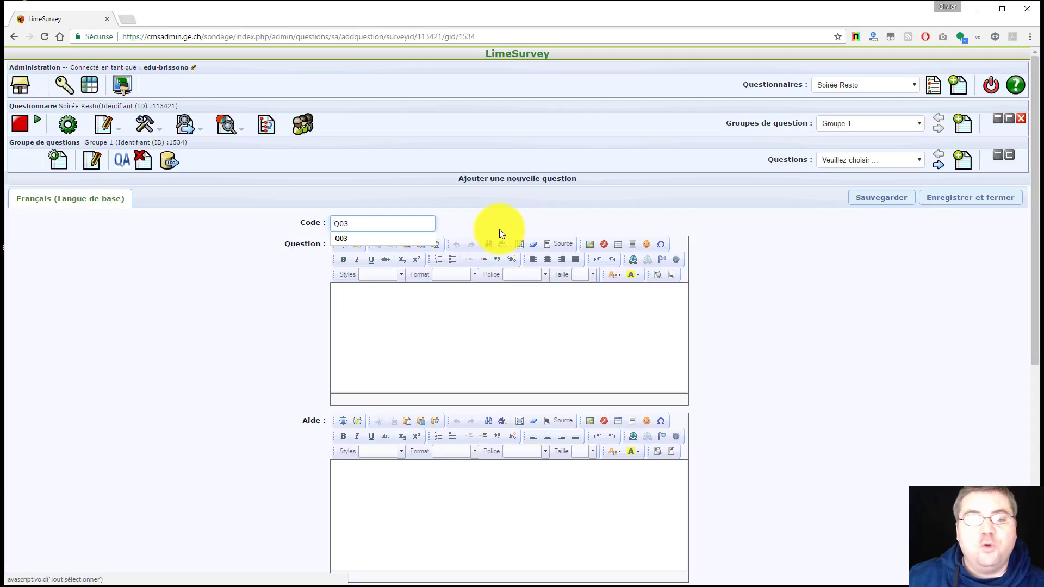
left_click(394, 306)
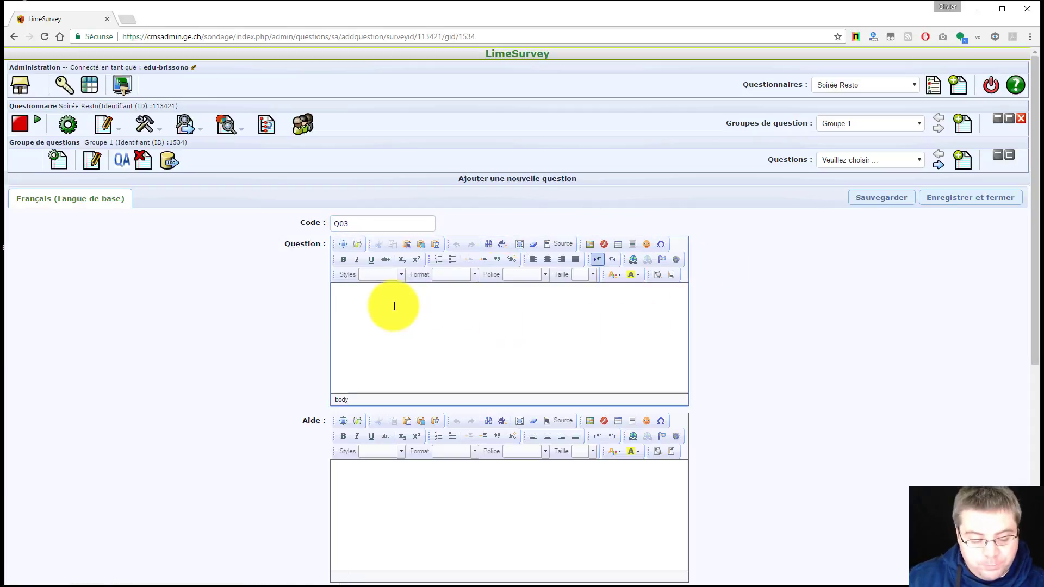
type("Commentaire(s)?")
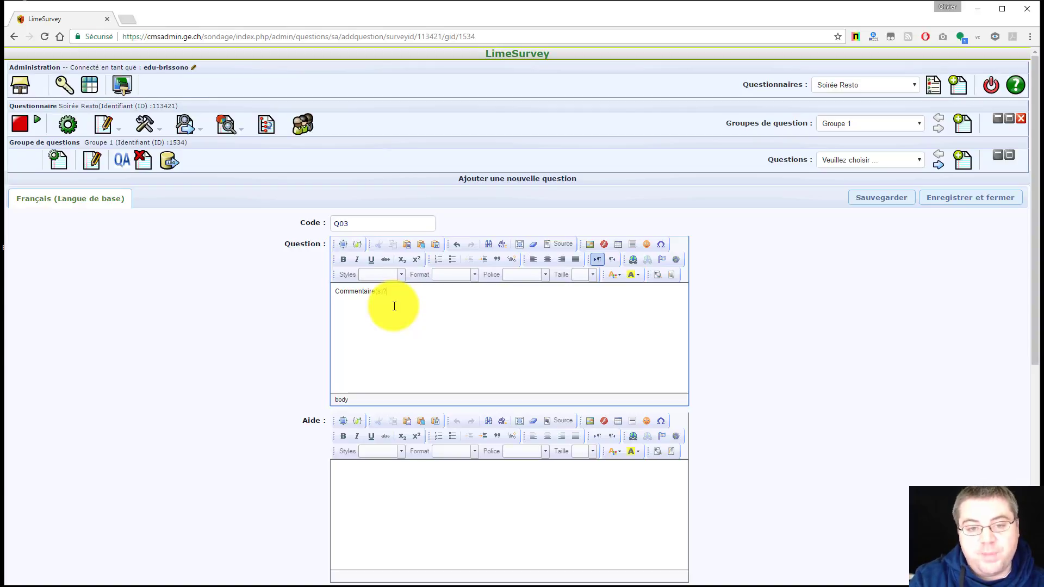
scroll(784, 295, "down", 4)
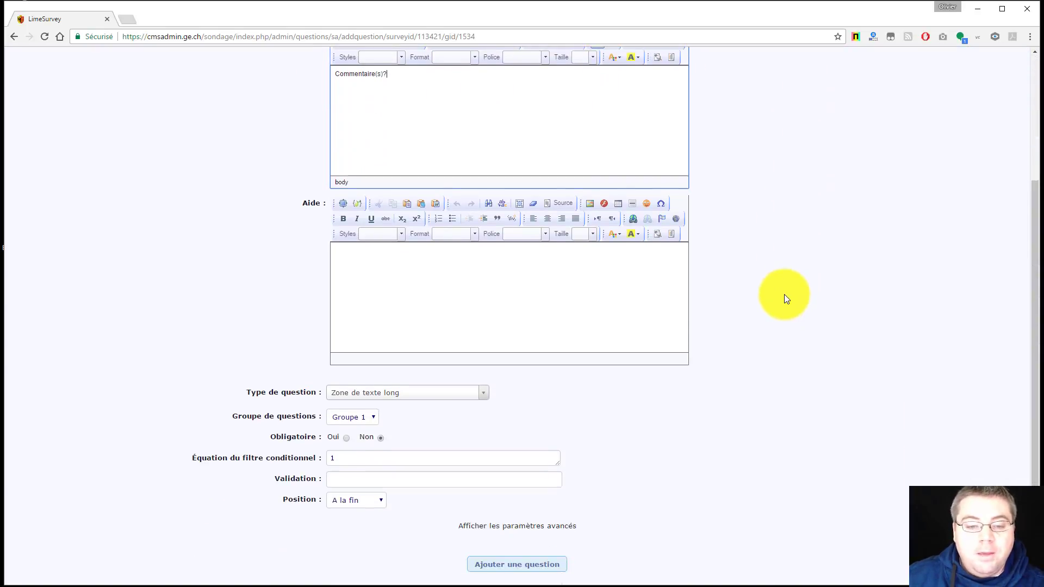
scroll(784, 295, "down", 2)
left_click(486, 287)
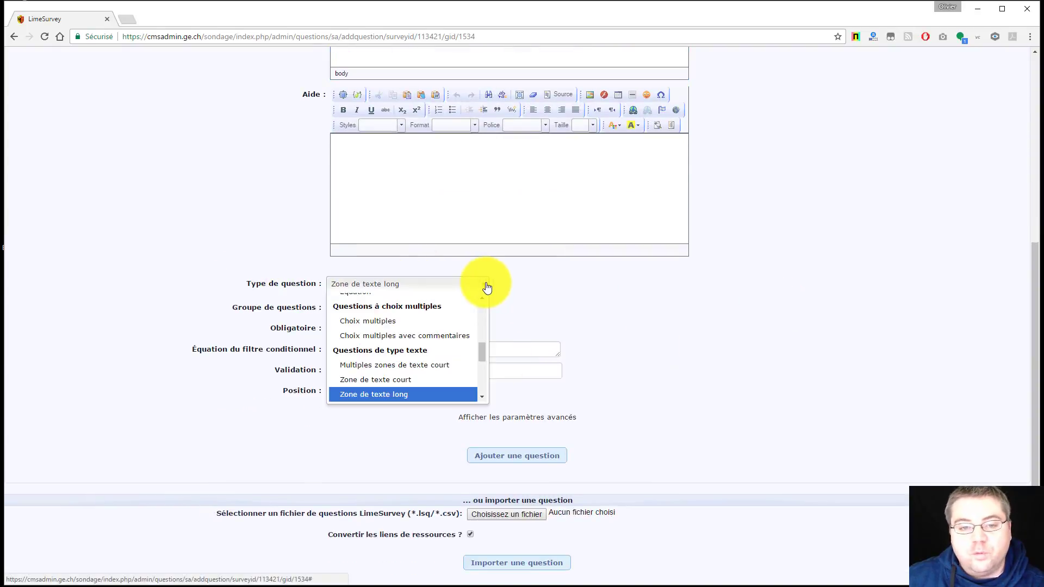
left_click(380, 395)
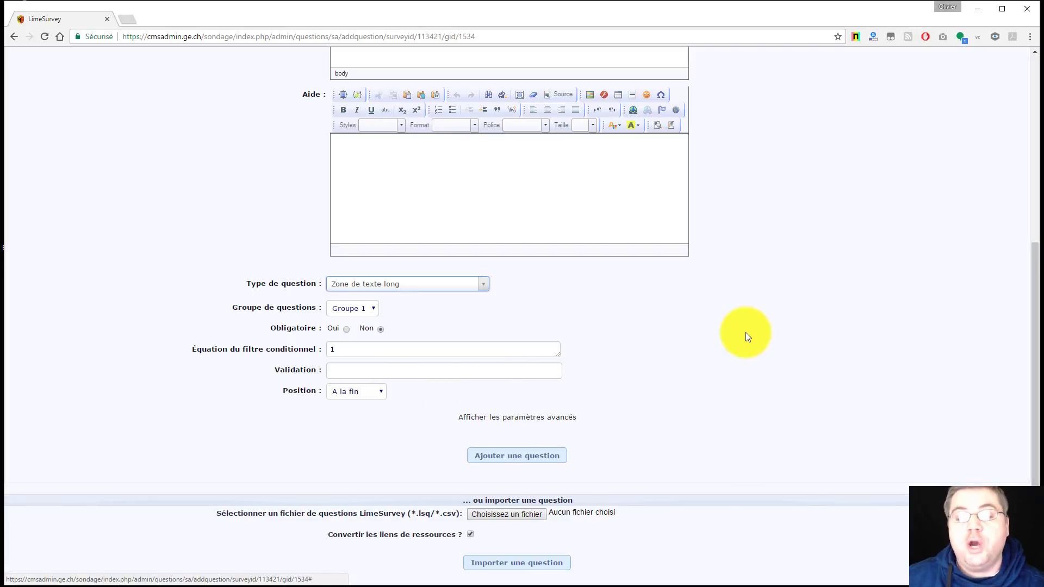
Save question Q03 and launch a test run of Soirée Resto
left_click(501, 458)
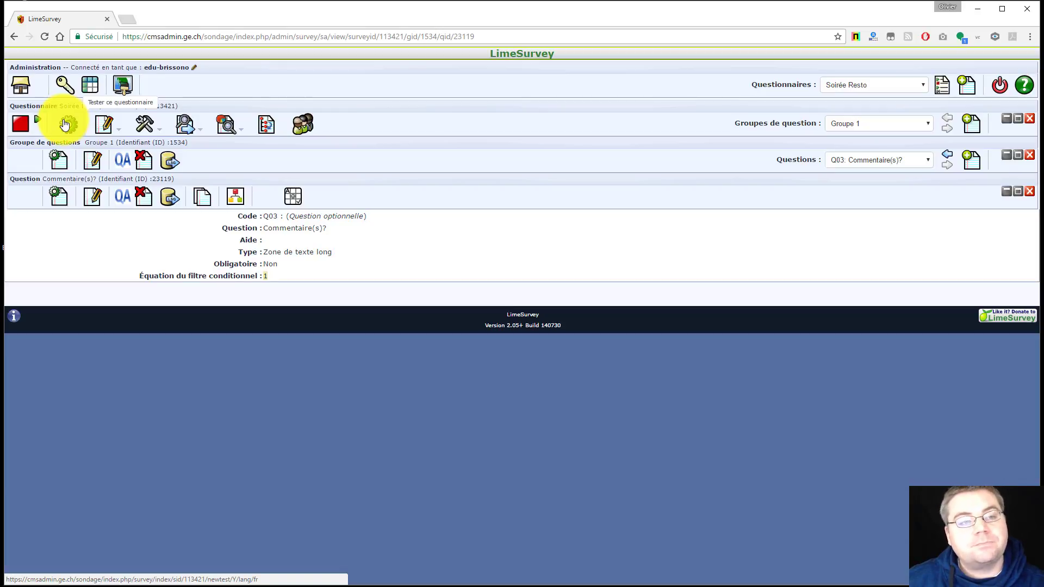
left_click(65, 125)
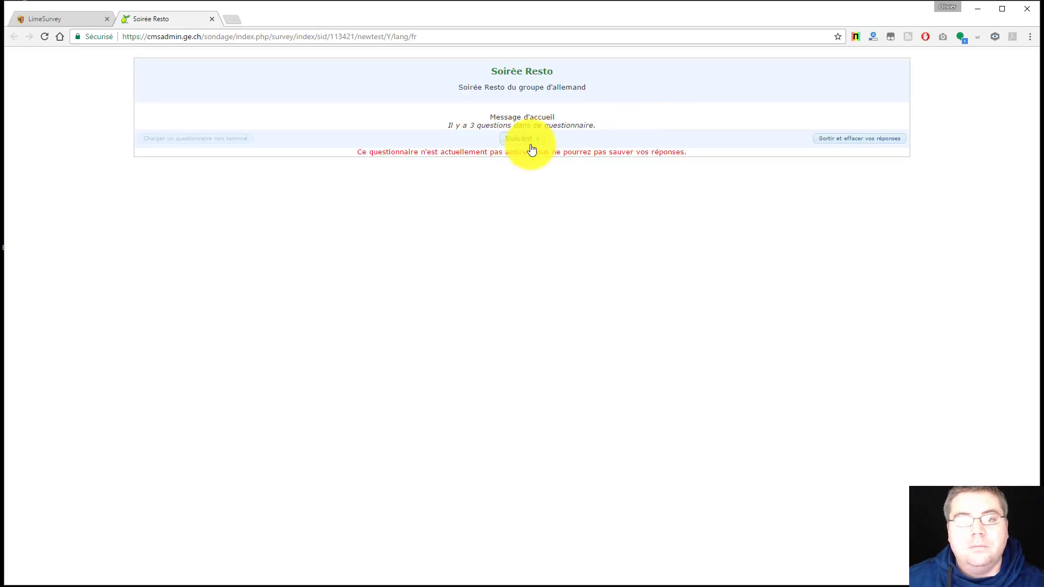
Preview Q03 on its own, move the test run past its welcome page, then return to admin
left_click(67, 19)
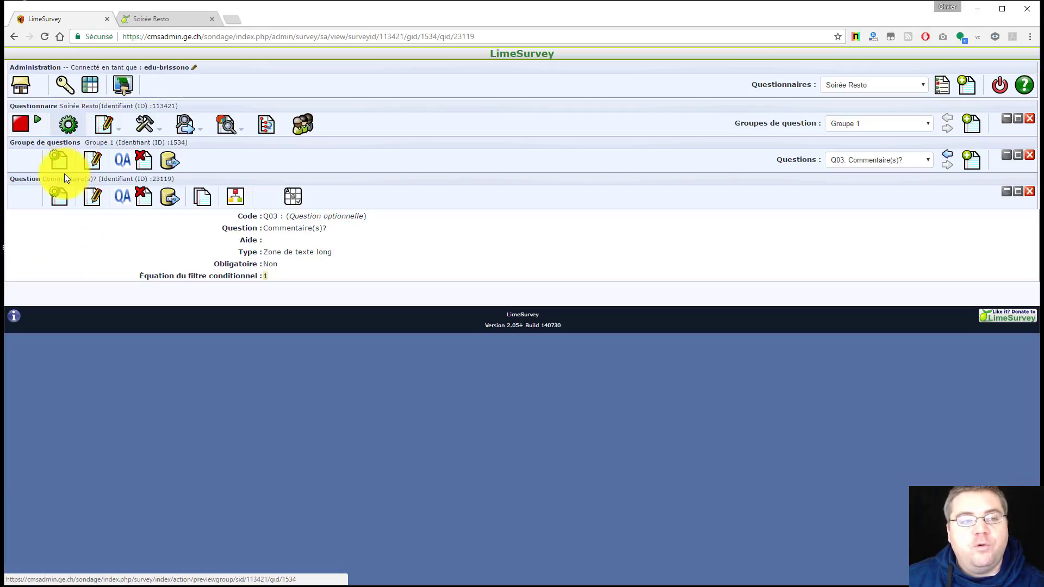
left_click(59, 203)
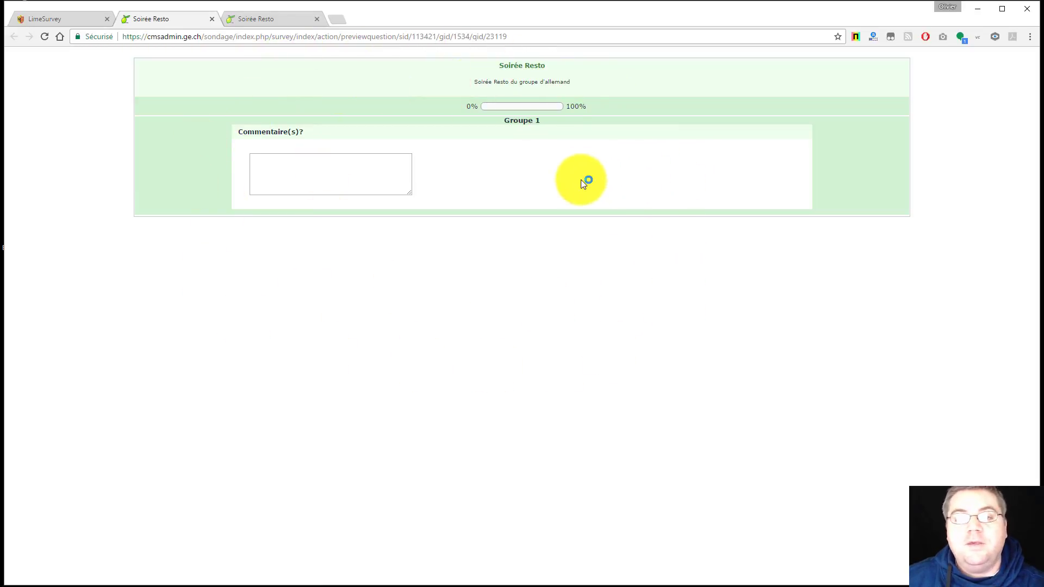
left_click(212, 19)
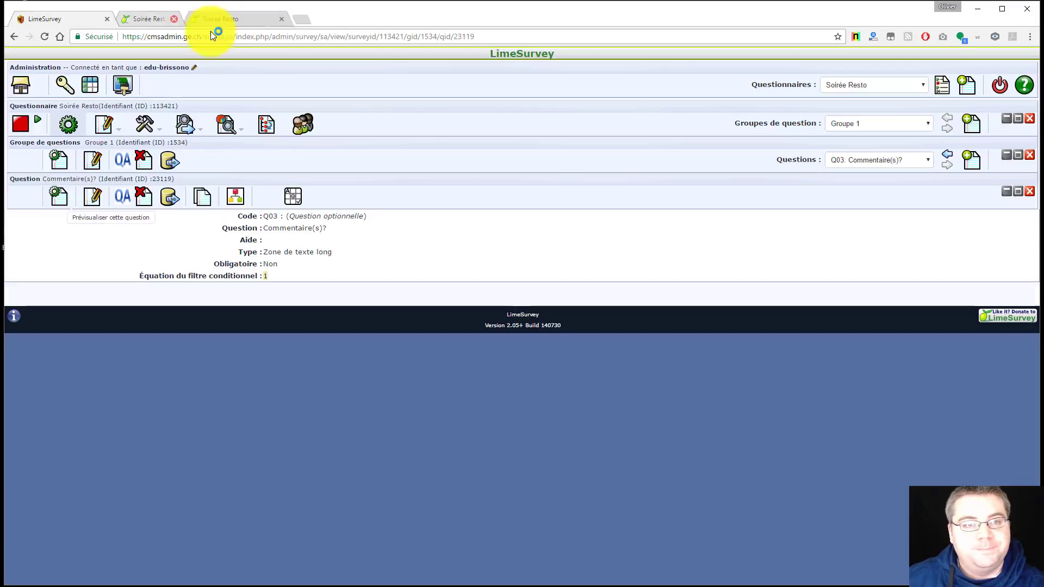
left_click(172, 18)
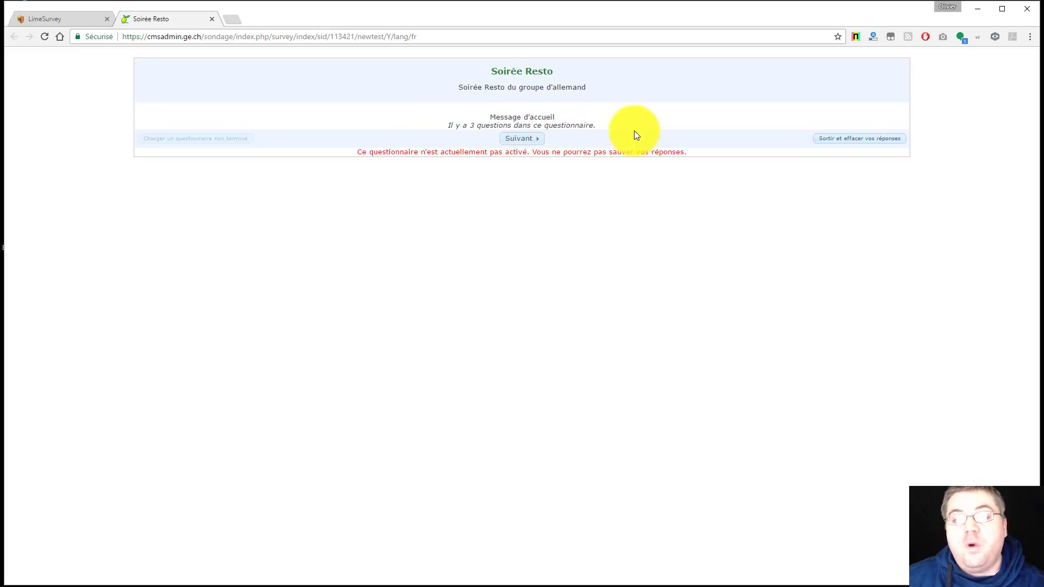
left_click(529, 140)
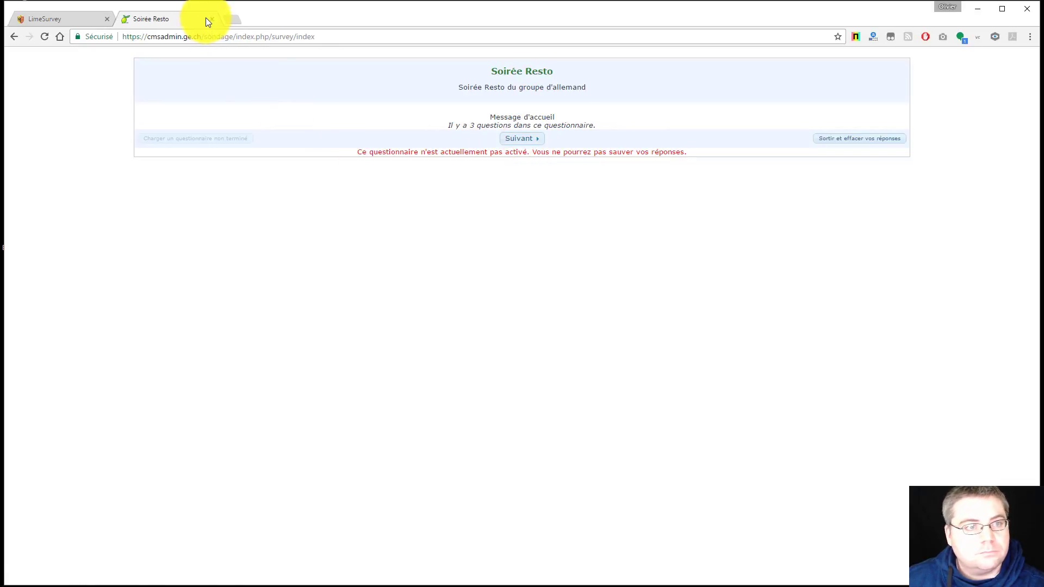
left_click(89, 24)
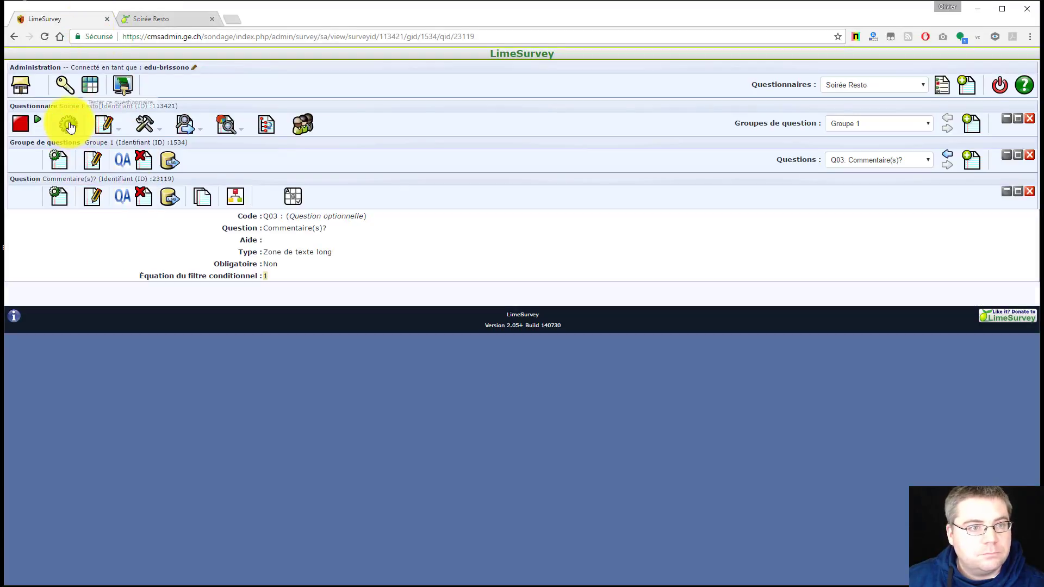
Start a fresh test run past the welcome page and close the extra survey tab
left_click(69, 126)
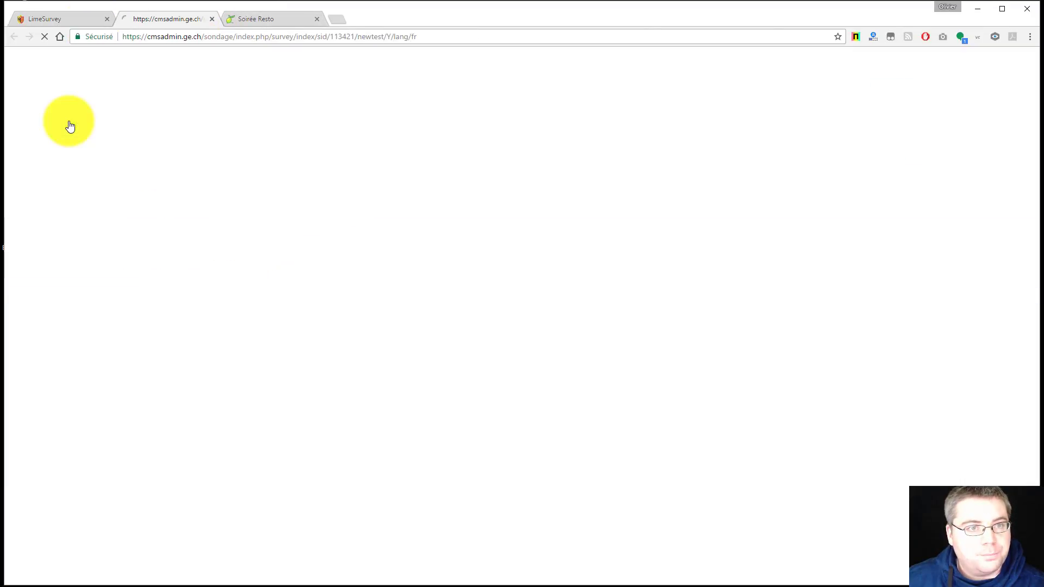
left_click(519, 140)
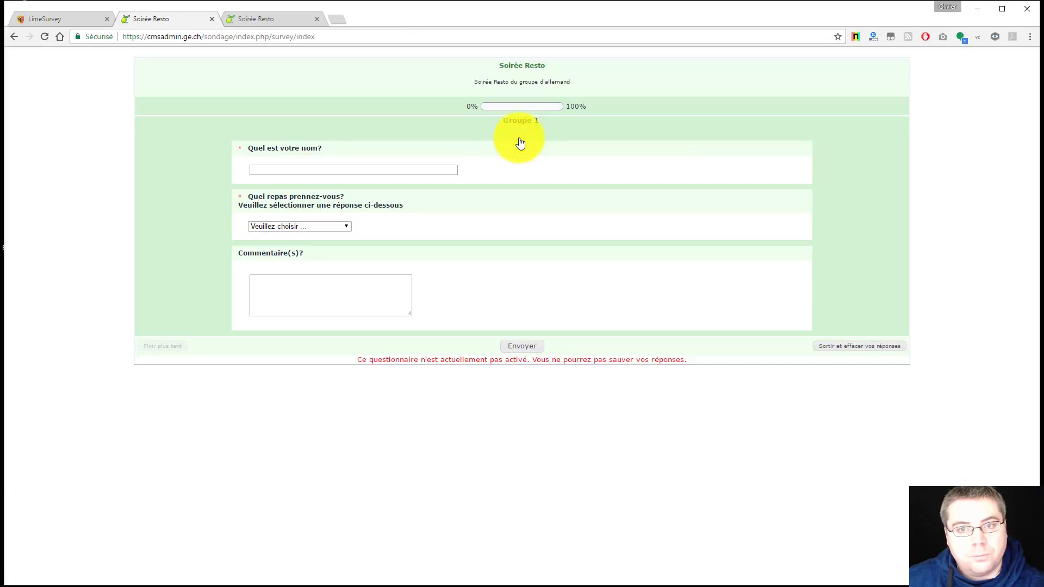
left_click(299, 18)
left_click(318, 19)
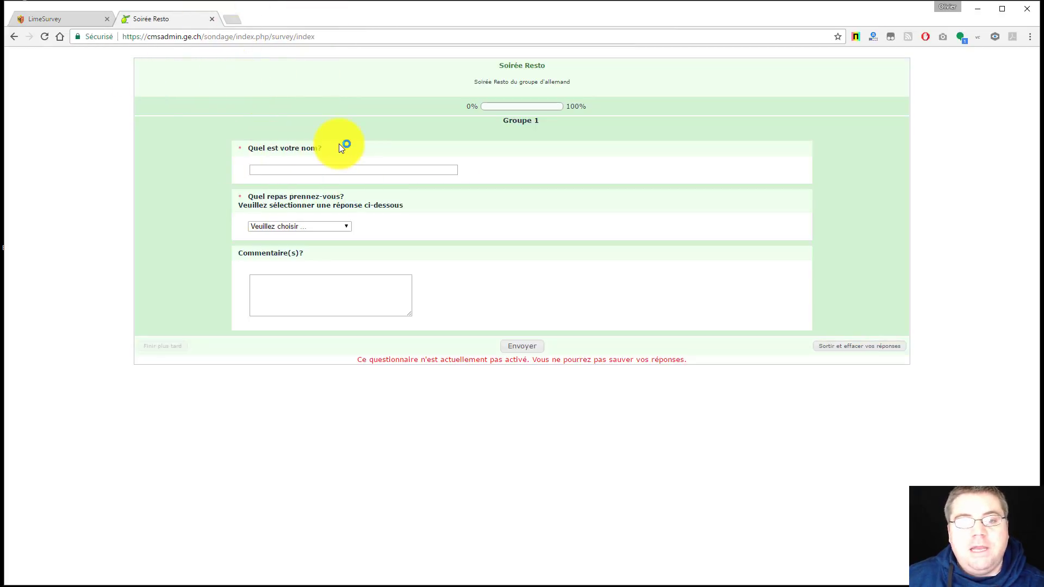
Enter a respondent name, choose 'Salade avec Poulet au Curry', and submit the test response
left_click(282, 170)
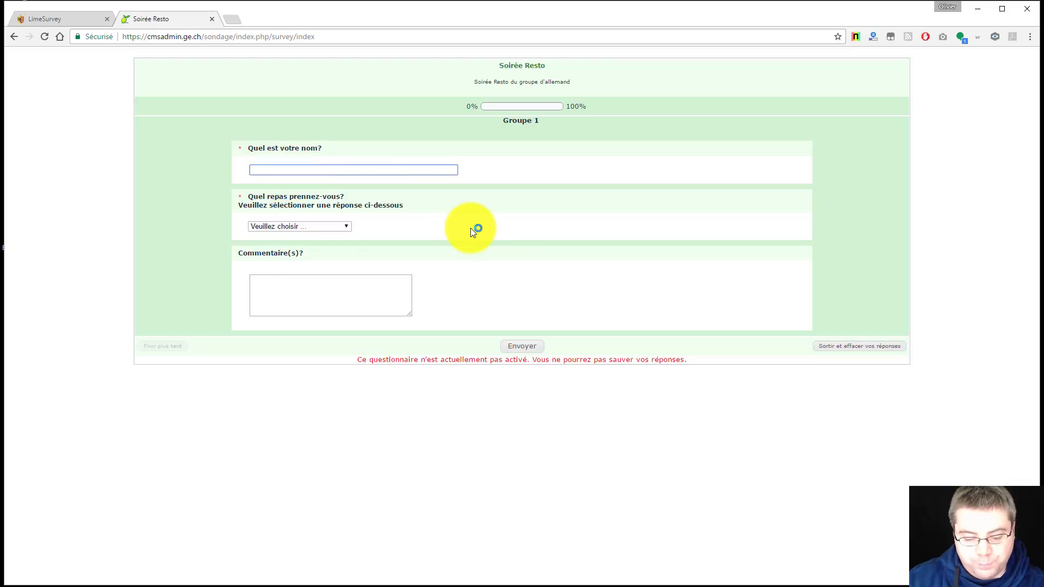
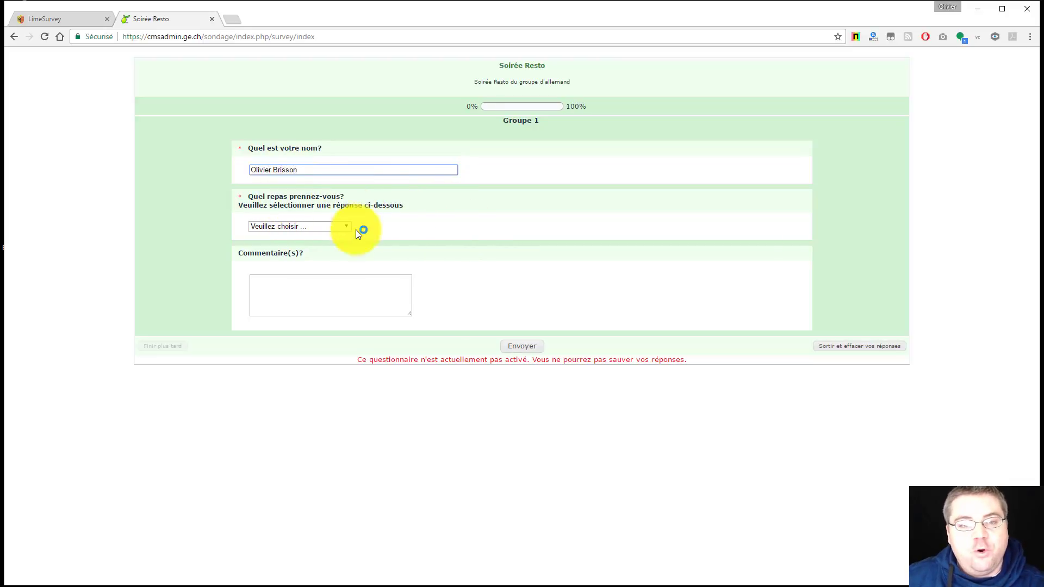
left_click(347, 225)
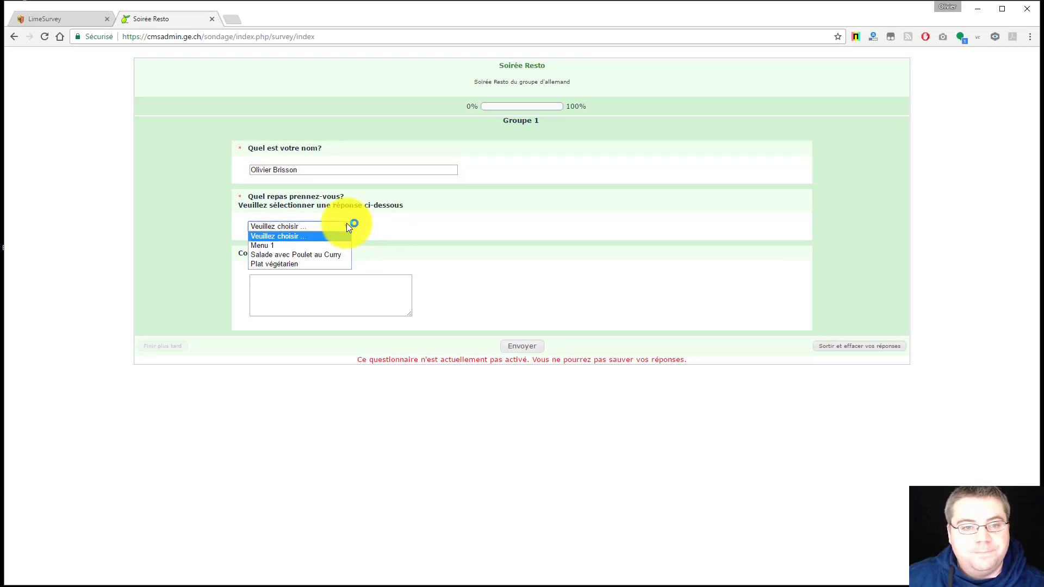
left_click(313, 255)
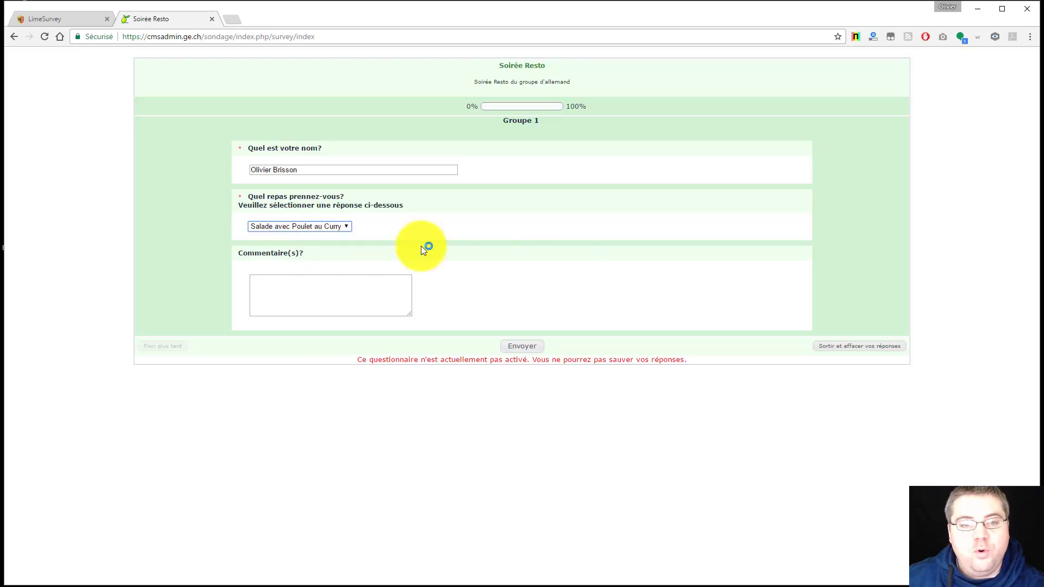
left_click(328, 293)
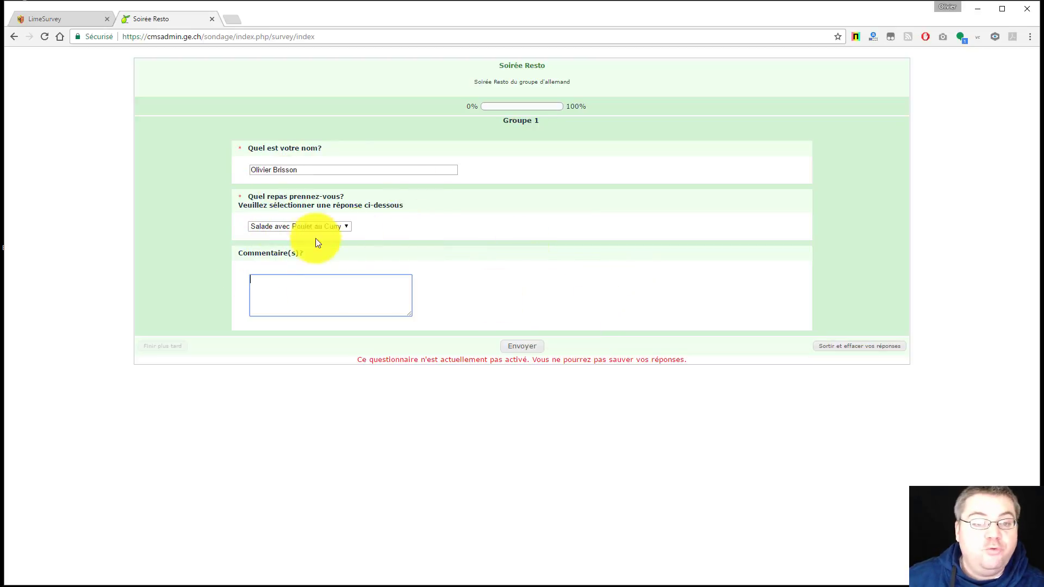
left_click_drag(250, 170, 321, 164)
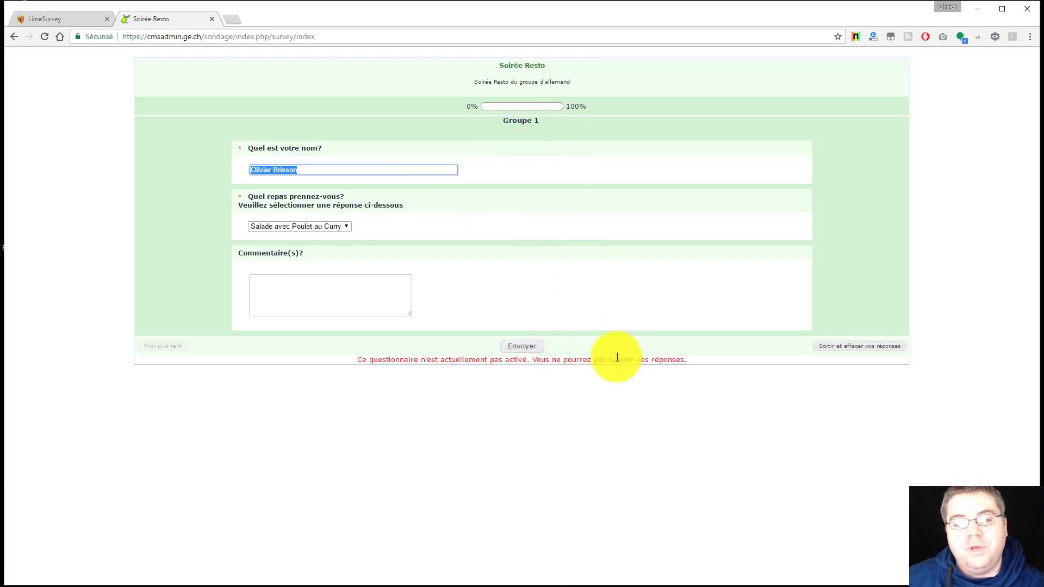
left_click(517, 348)
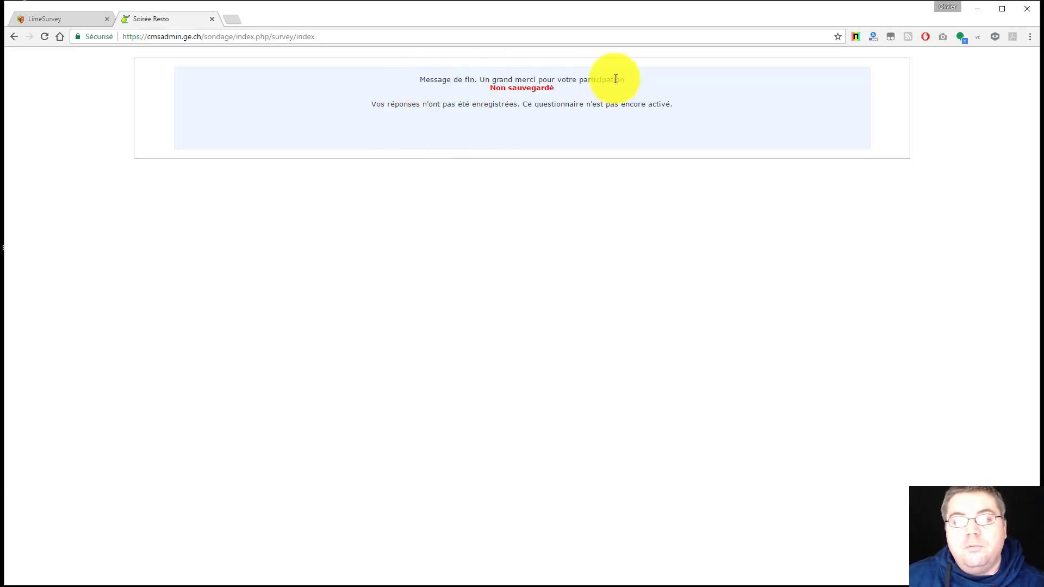
Highlight the 'Non sauvegardé' notice and switch back to the LimeSurvey admin tab
left_click_drag(489, 89, 553, 88)
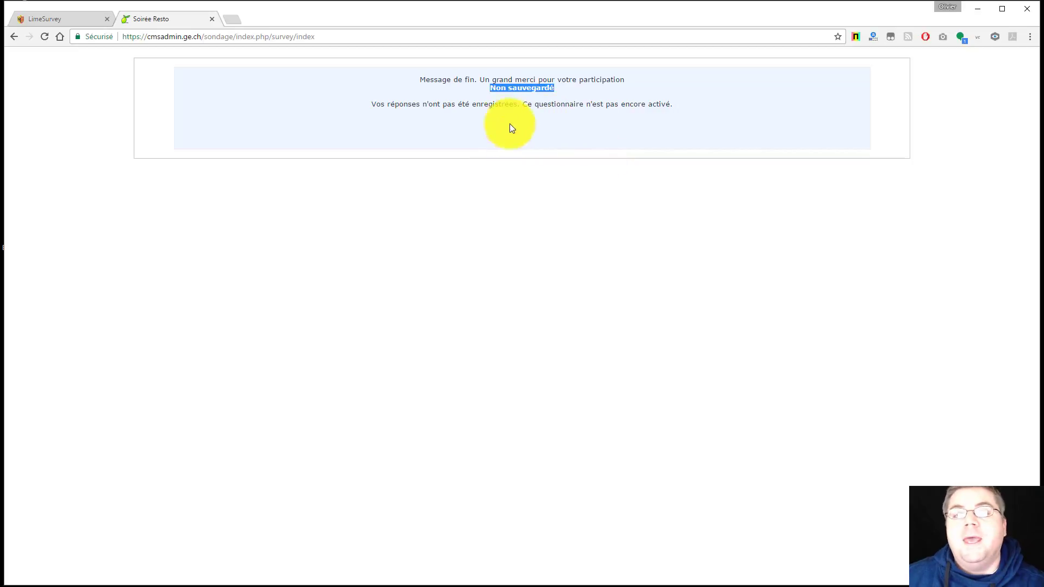
left_click(77, 16)
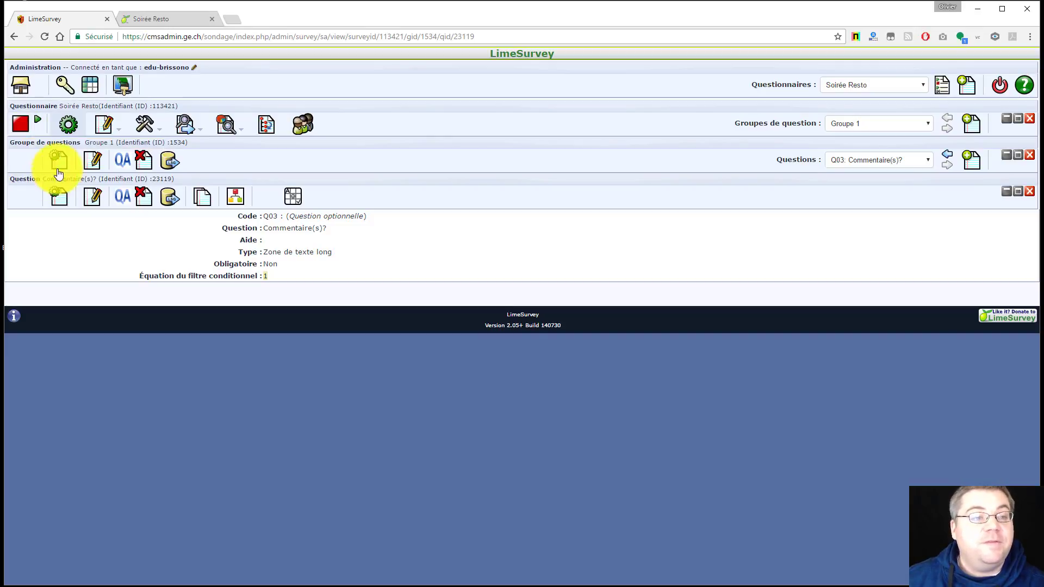
Open the Soirée Resto activation page, review its warning, and activate the survey
left_click(39, 124)
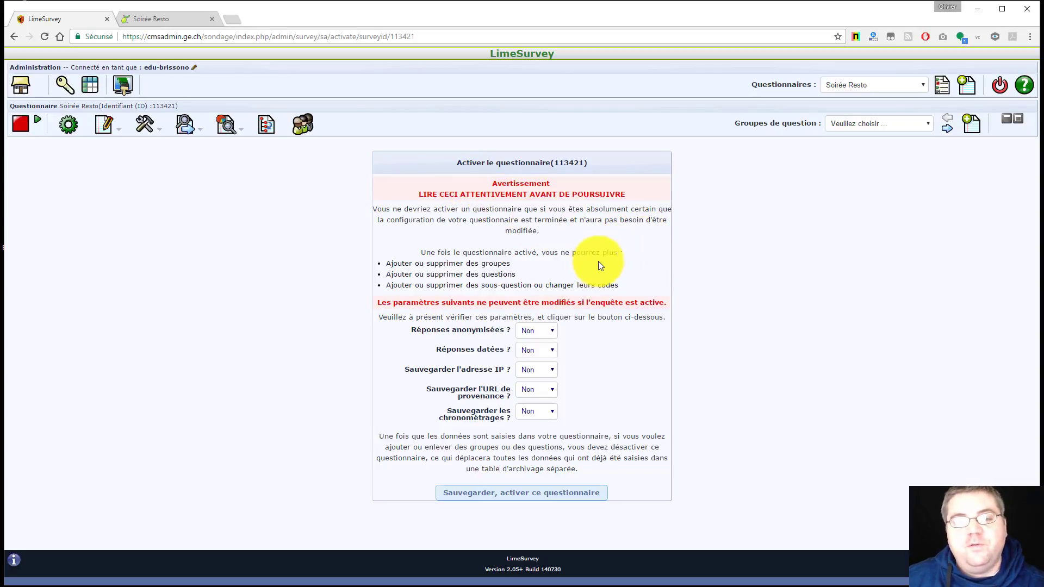
left_click_drag(422, 253, 628, 251)
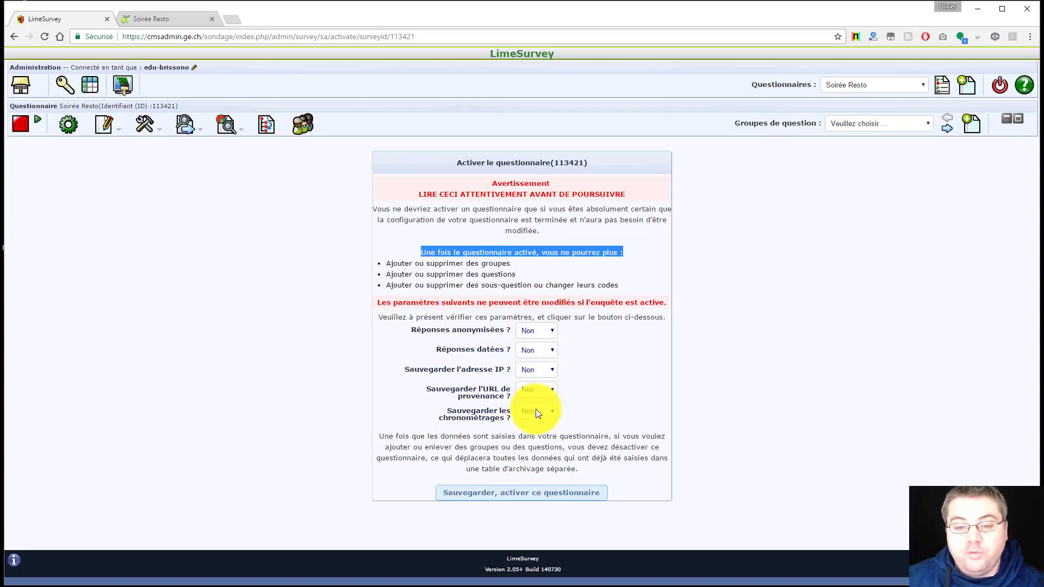
left_click(500, 494)
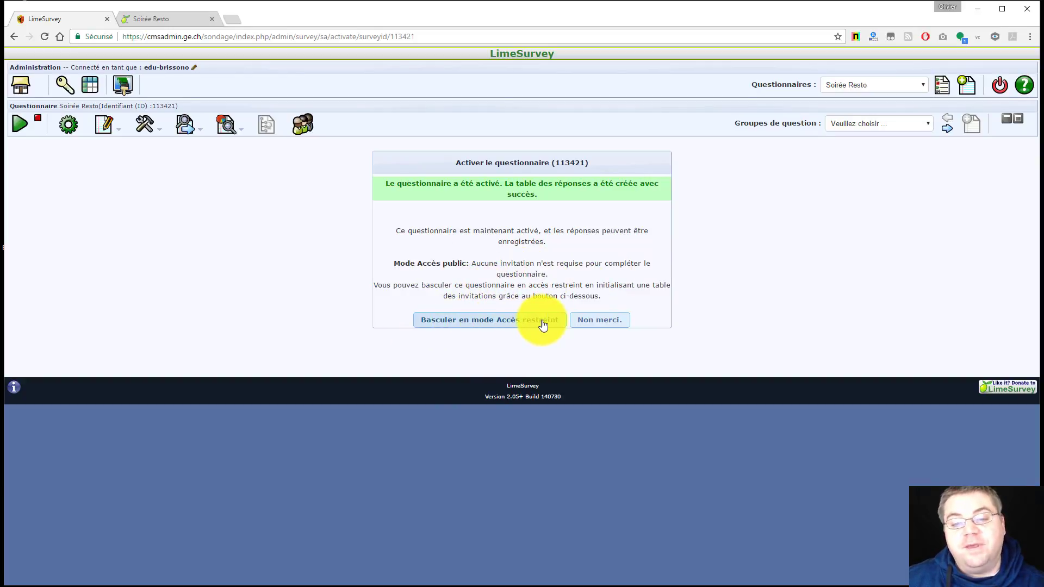
Save and activate Soirée Resto as an open-access survey without invitations
left_click(600, 320)
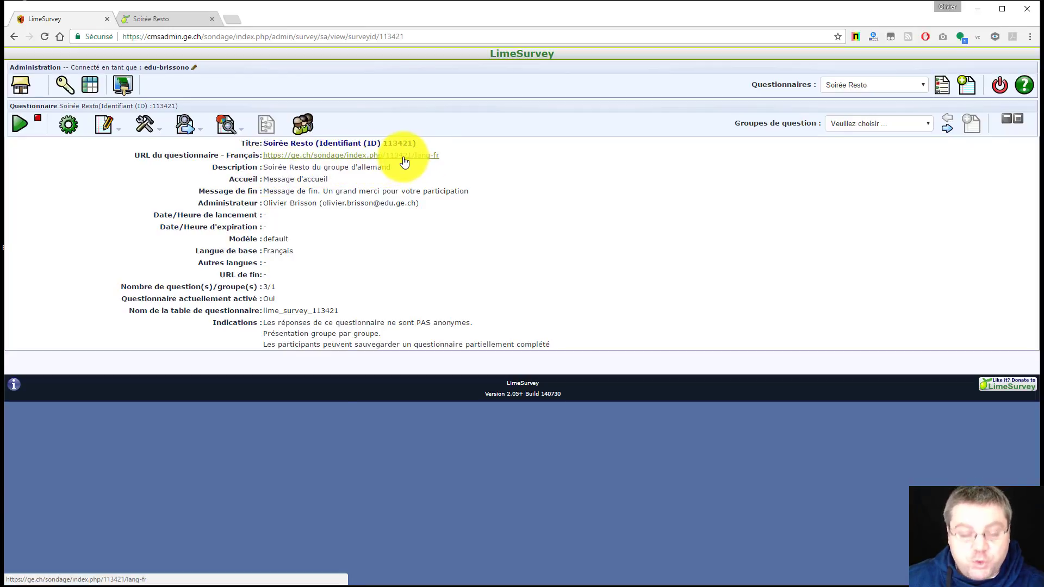
Open the public survey link, get past the welcome page, and enter the respondent's full name
left_click(403, 156)
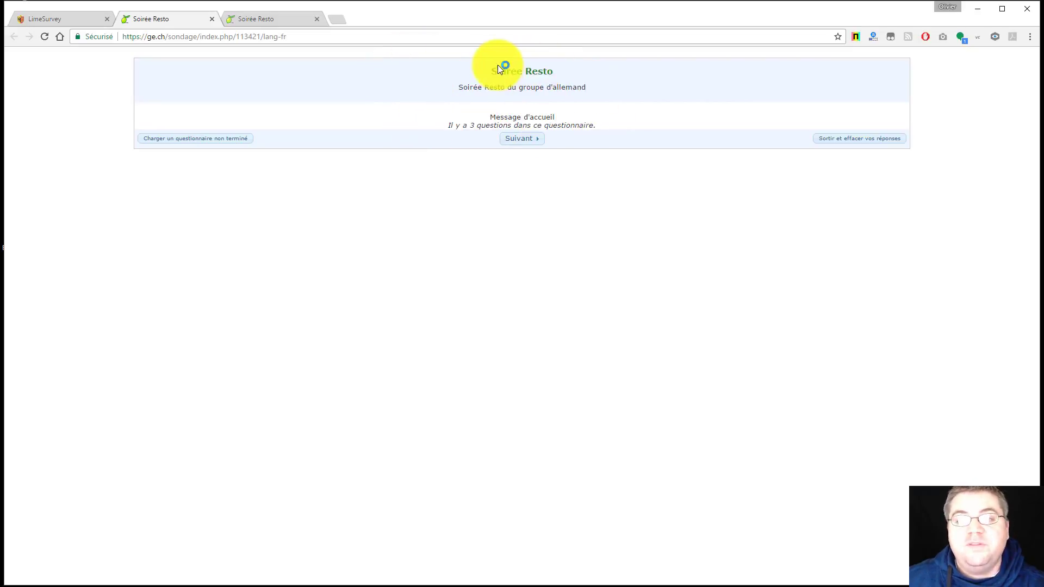
left_click(525, 138)
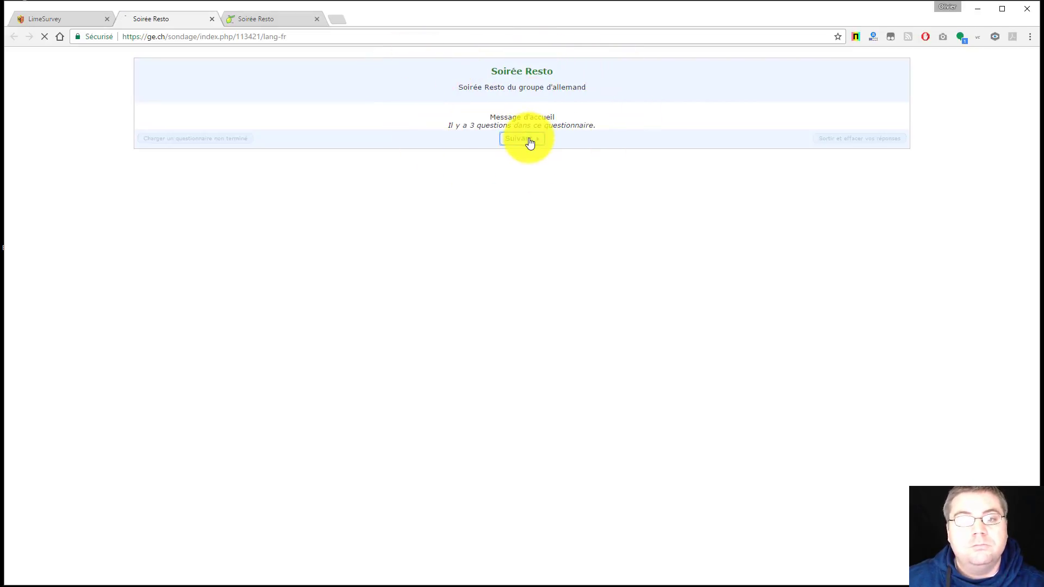
left_click(281, 170)
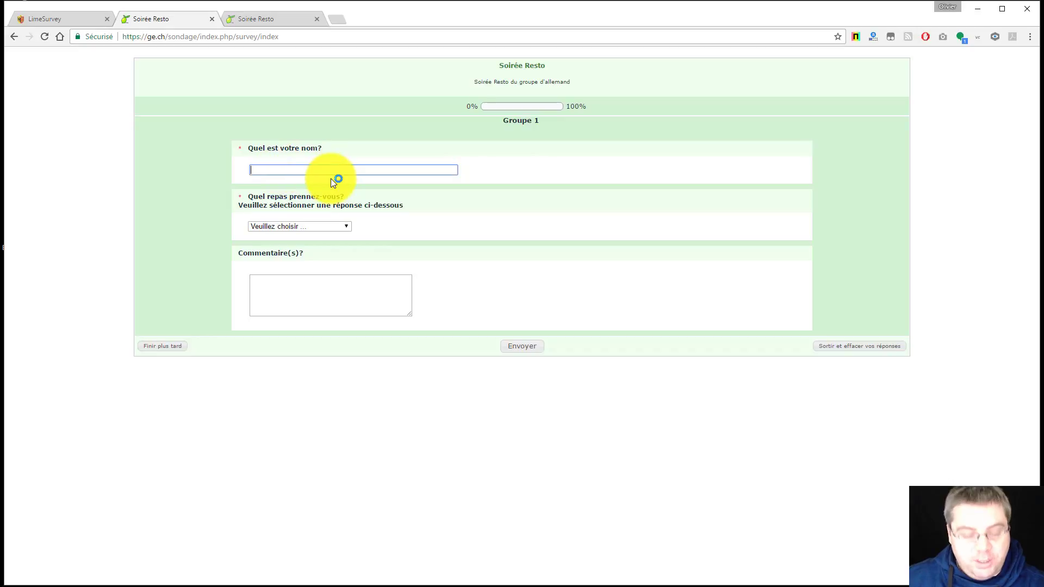
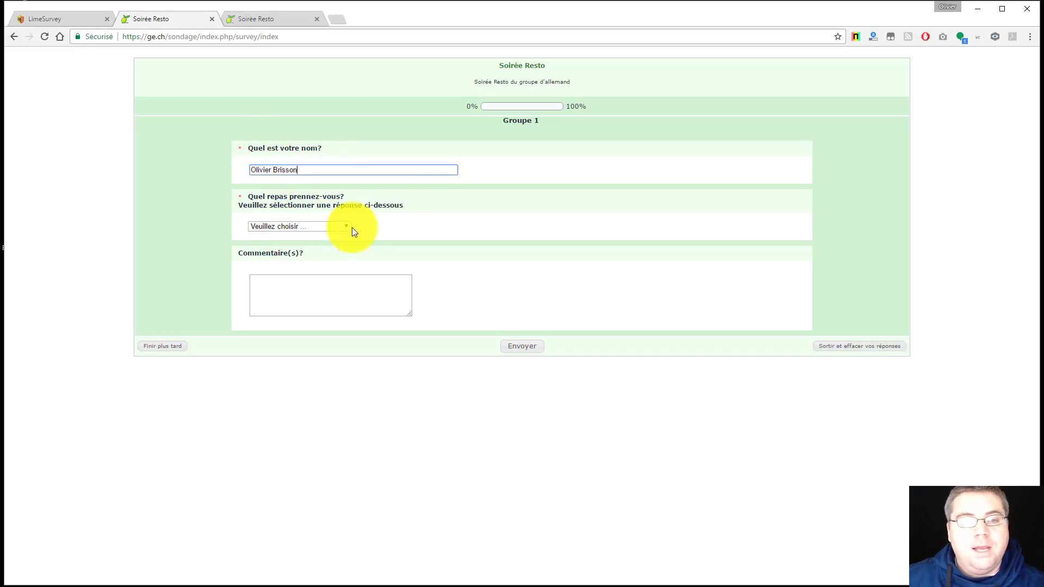
Choose Salade avec Poulet au Curry, comment 'LimeSurvey est super!', and submit the response
left_click(316, 227)
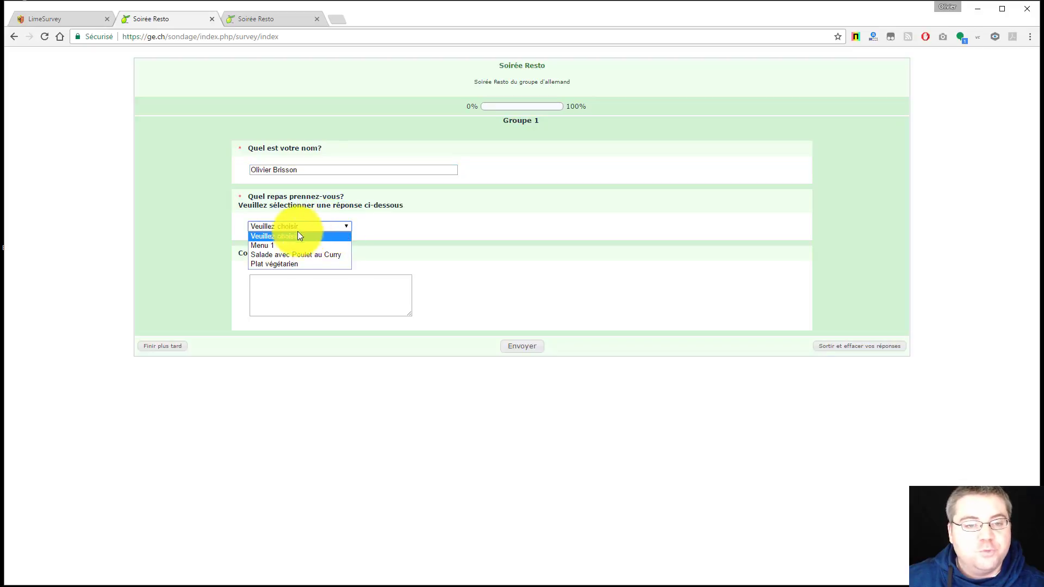
left_click(283, 255)
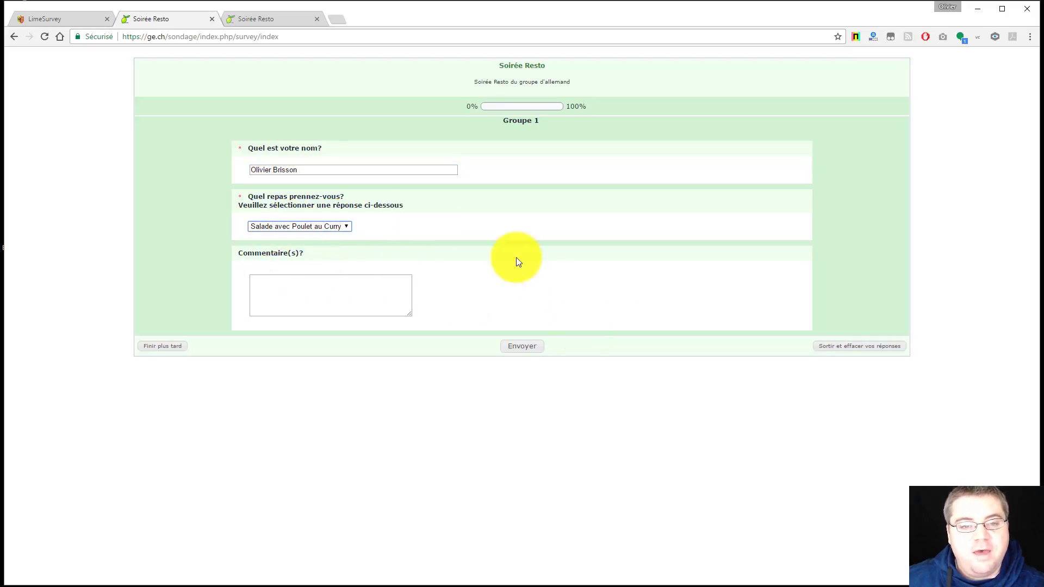
left_click(312, 293)
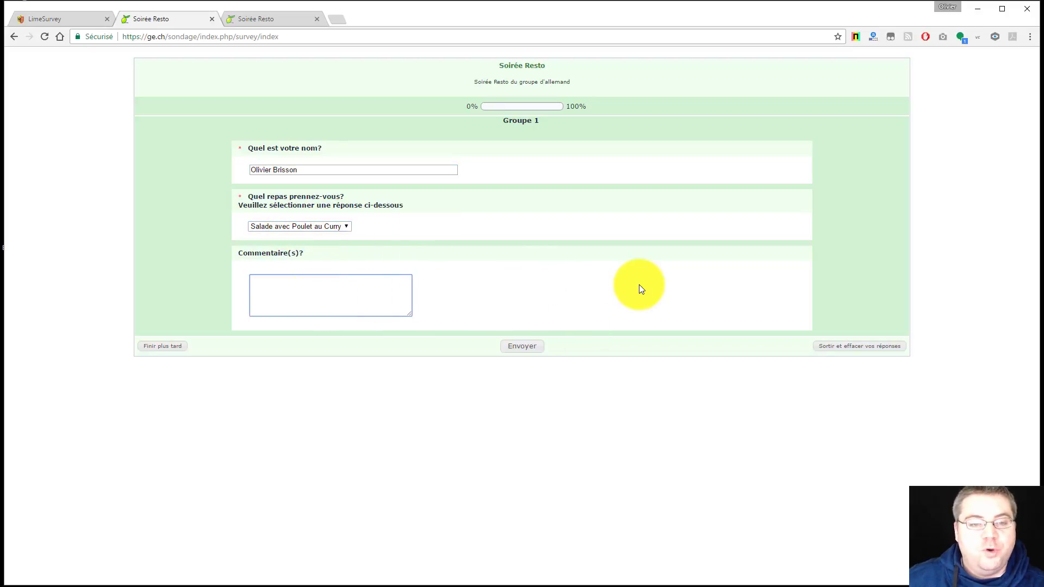
type("Li")
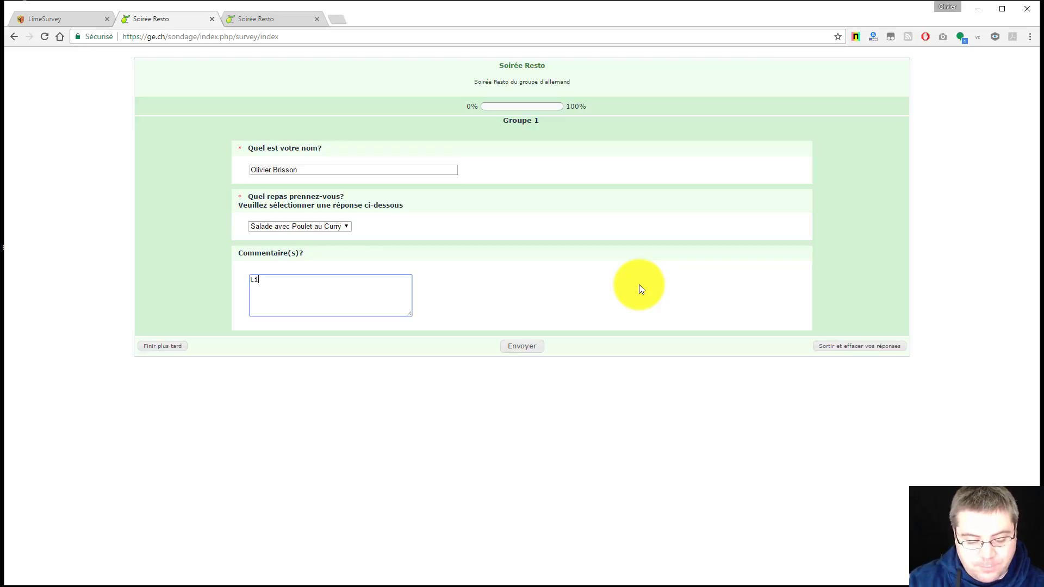
type("meSurvey es")
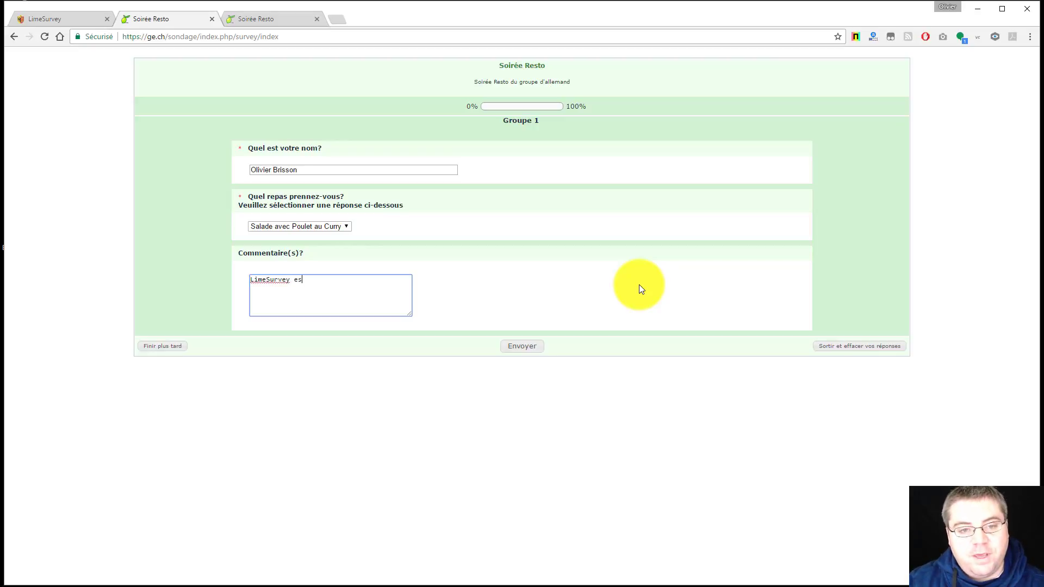
type("t super!")
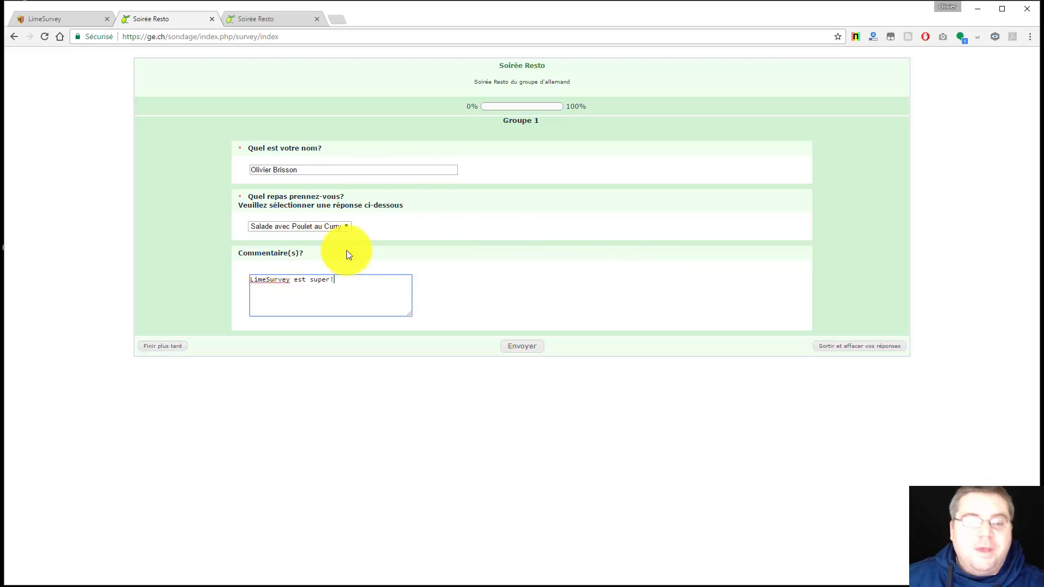
left_click_drag(339, 278, 235, 282)
left_click(506, 267)
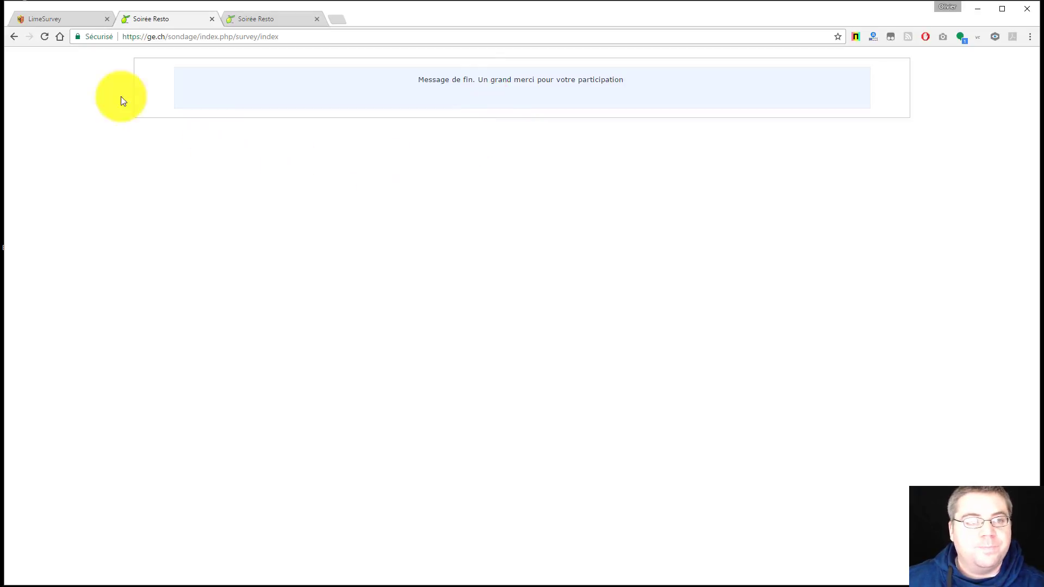
Reopen the public Soirée Resto URL from the administration summary in a new tab
left_click(76, 18)
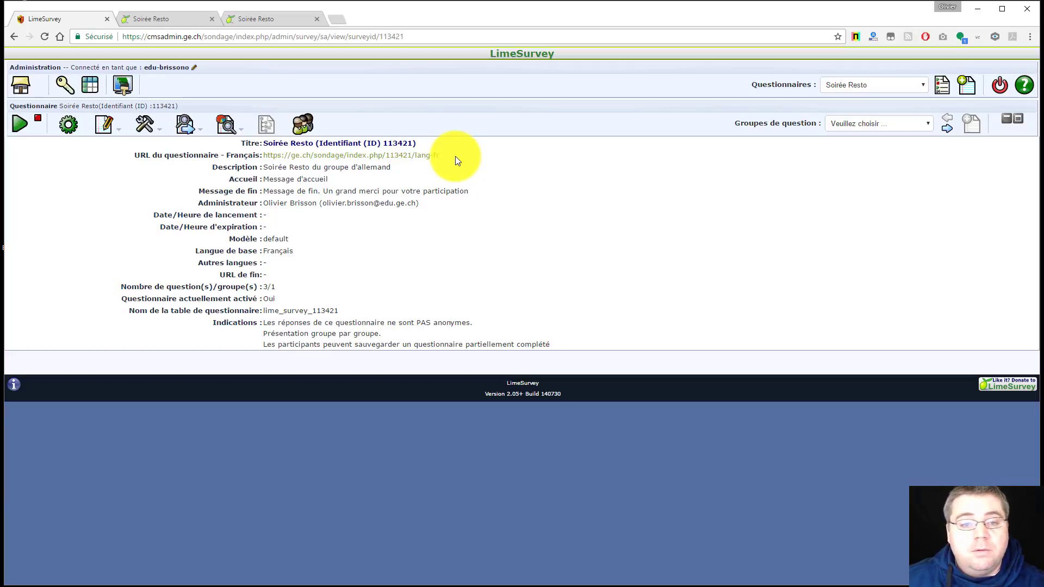
left_click_drag(454, 158, 266, 162)
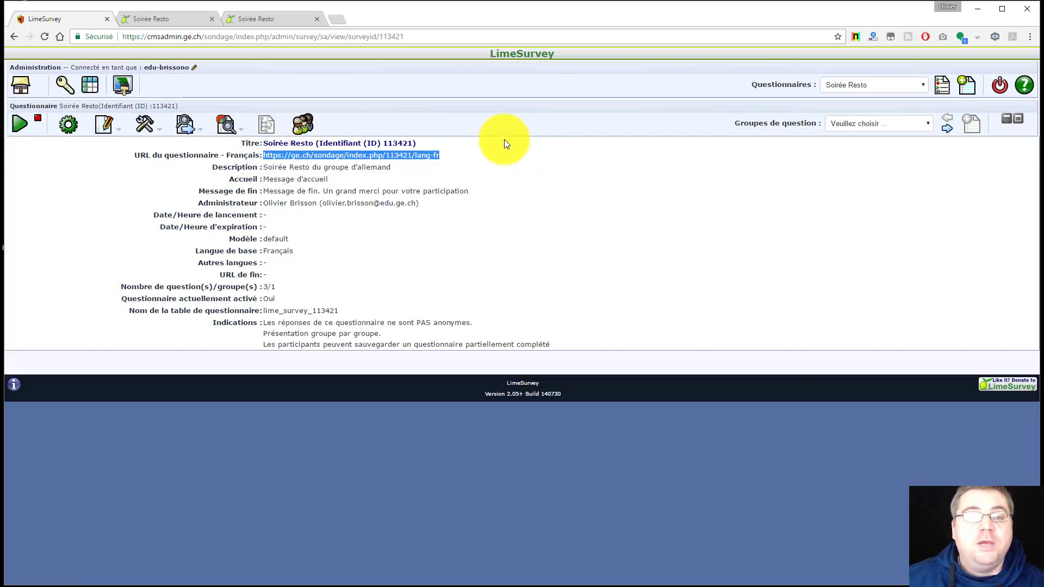
left_click(420, 158)
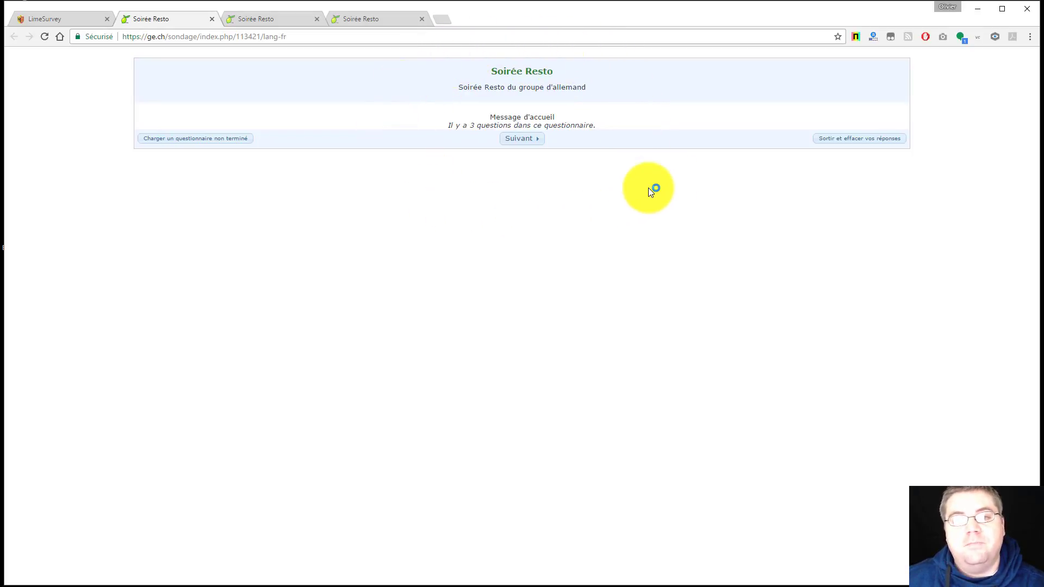
Advance from the Soirée Resto welcome page to the three unanswered Groupe 1 questions
left_click(518, 139)
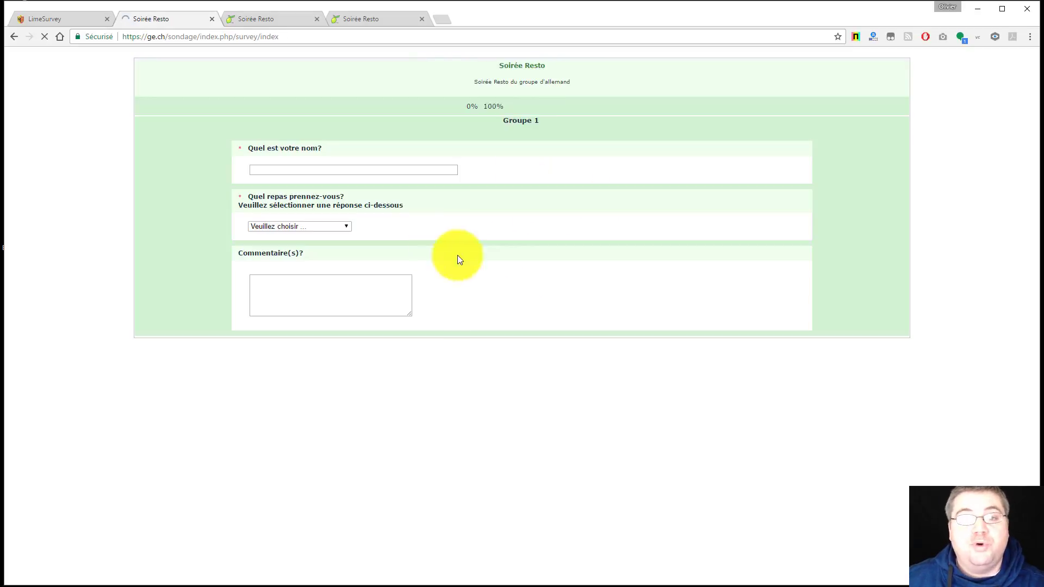
left_click(279, 168)
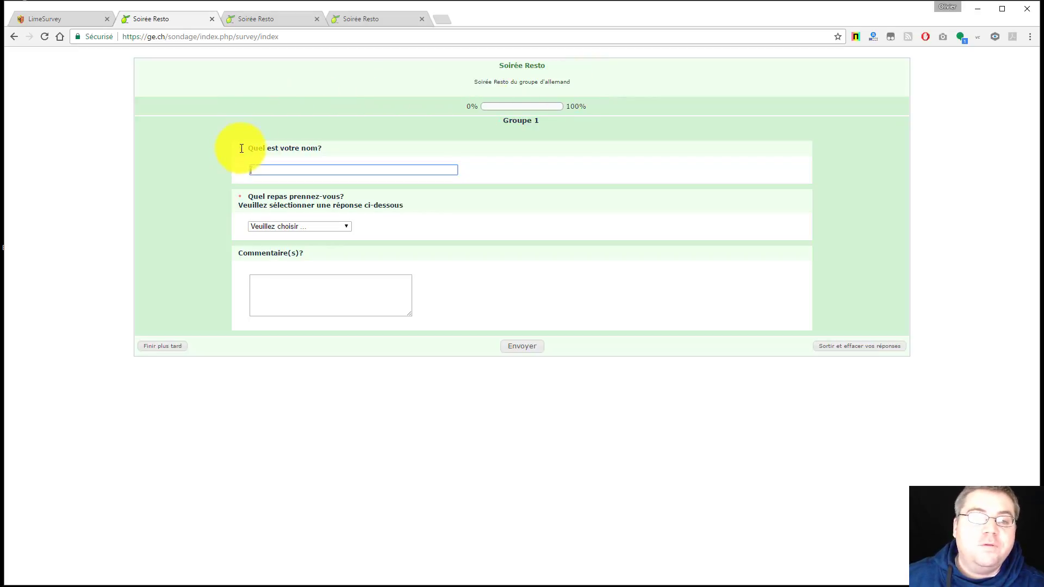
left_click_drag(246, 151, 383, 148)
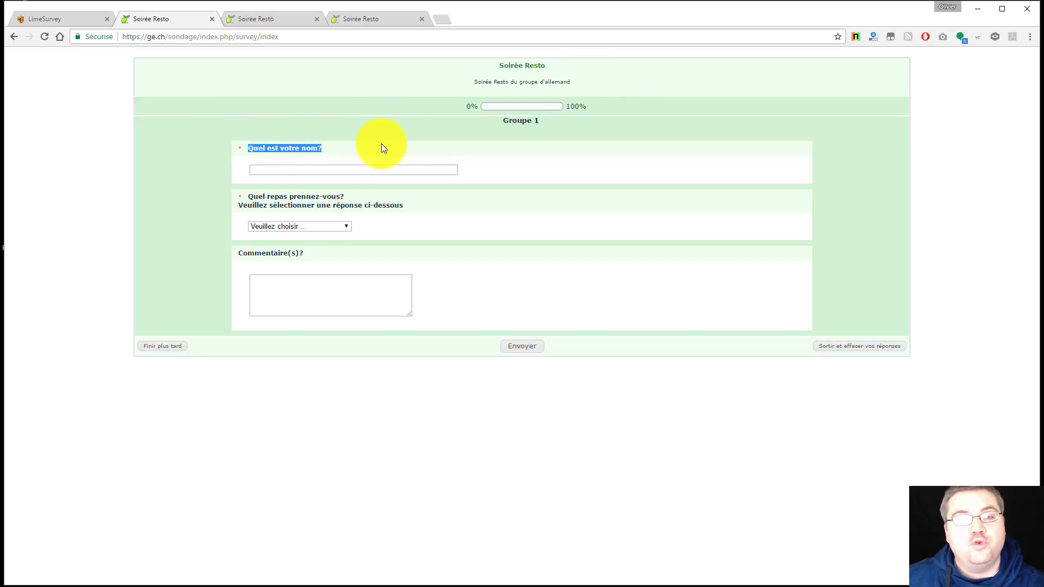